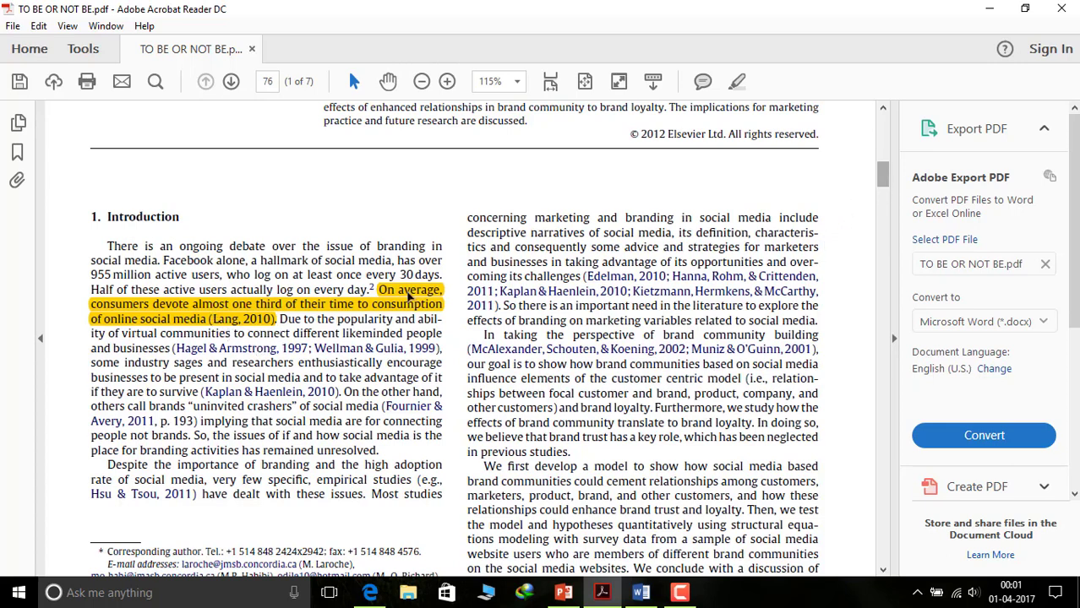
Compare the highlighted in-text citation in the Introduction with its matching highlighted entry in the reference list at the end of the paper
click(243, 319)
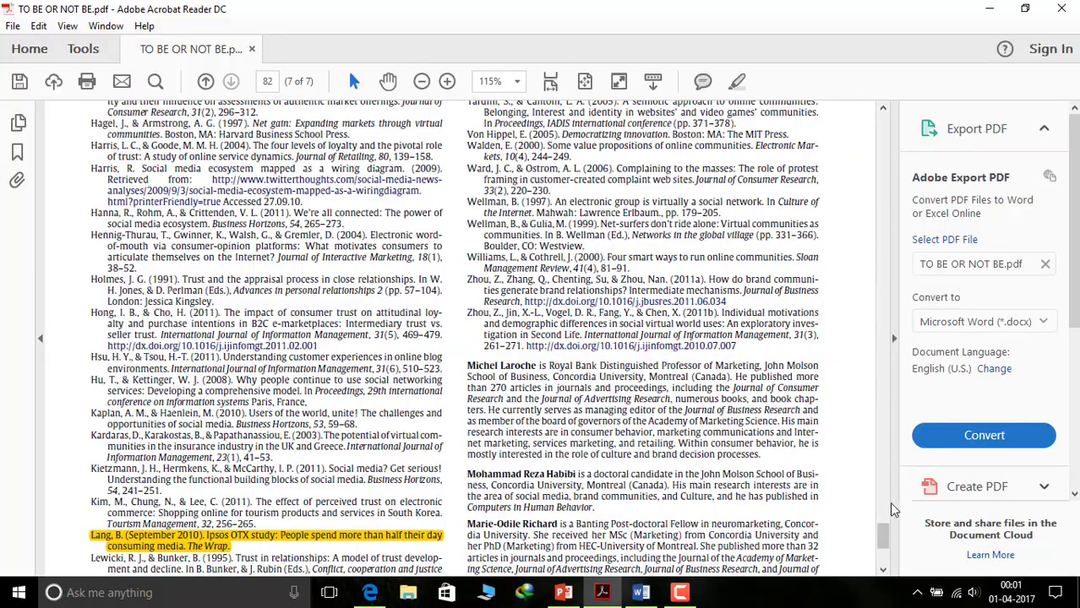
drag(882, 537, 865, 188)
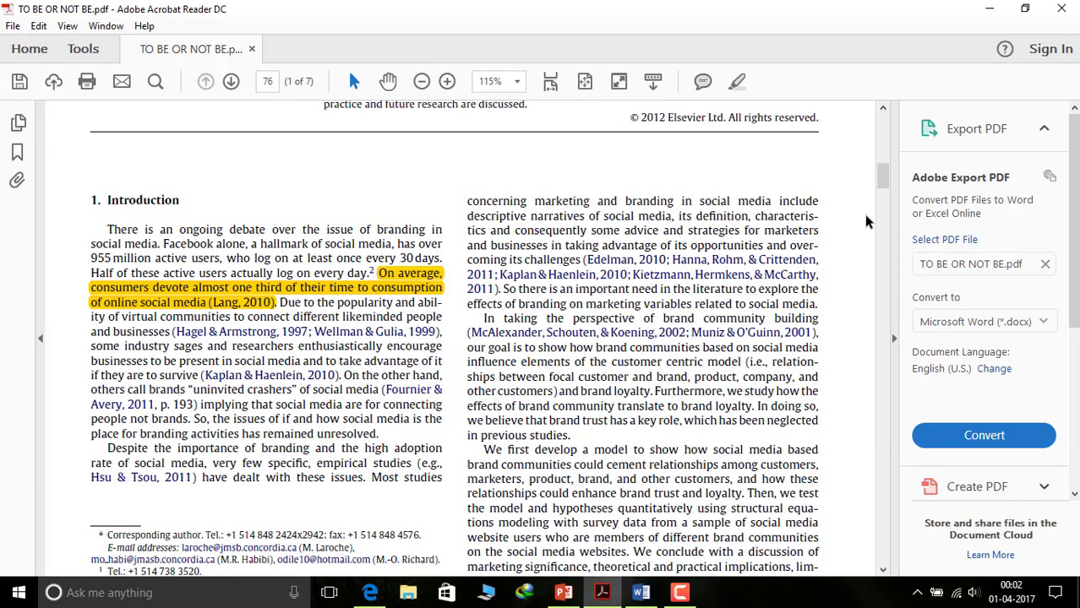
drag(884, 179, 879, 553)
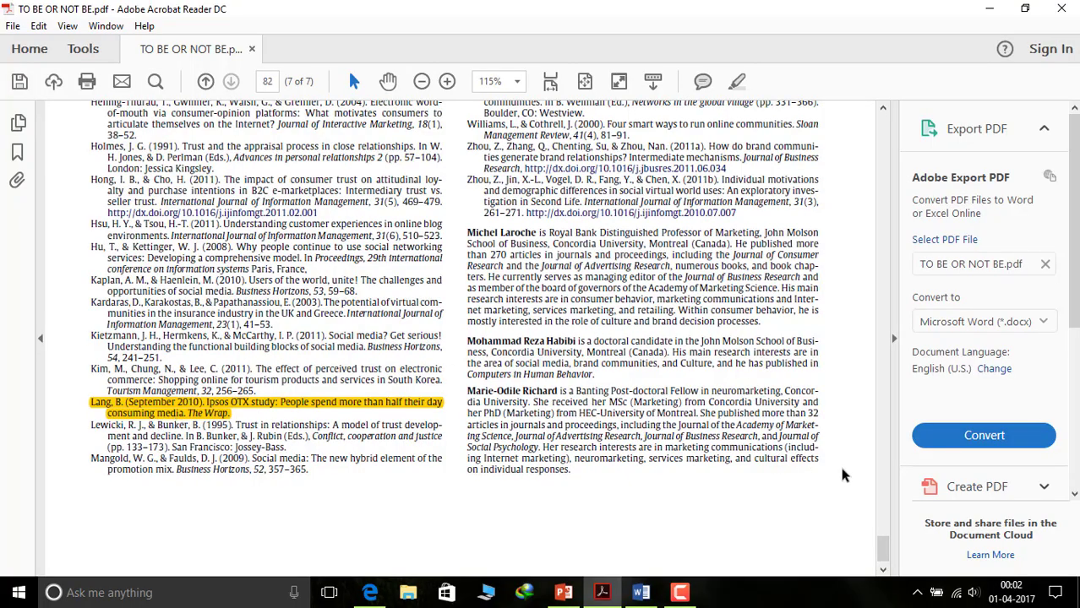
drag(885, 570, 884, 180)
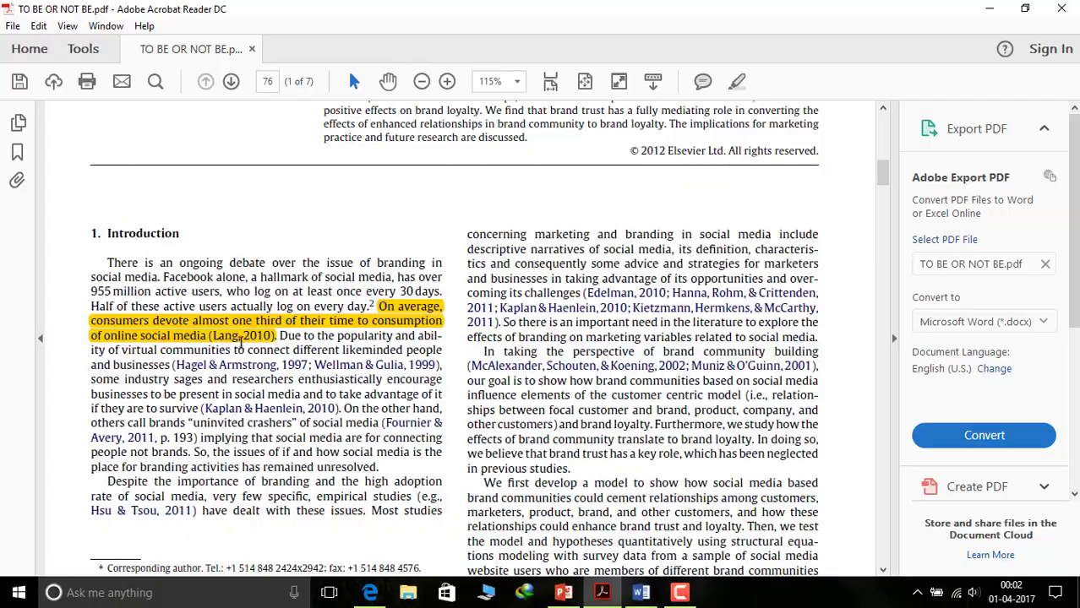
drag(883, 178, 852, 559)
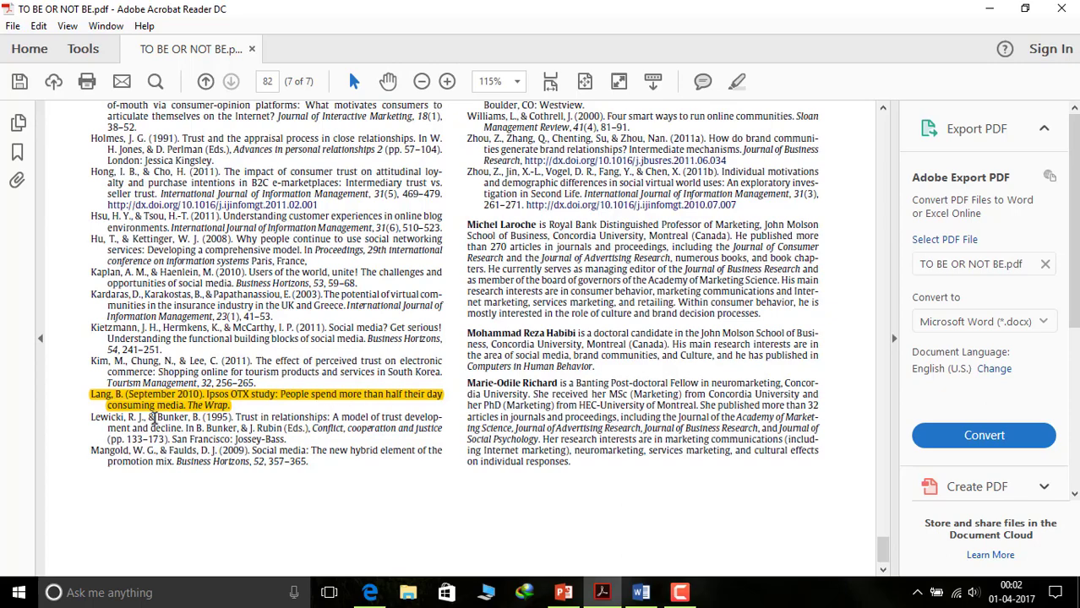
drag(884, 554, 886, 156)
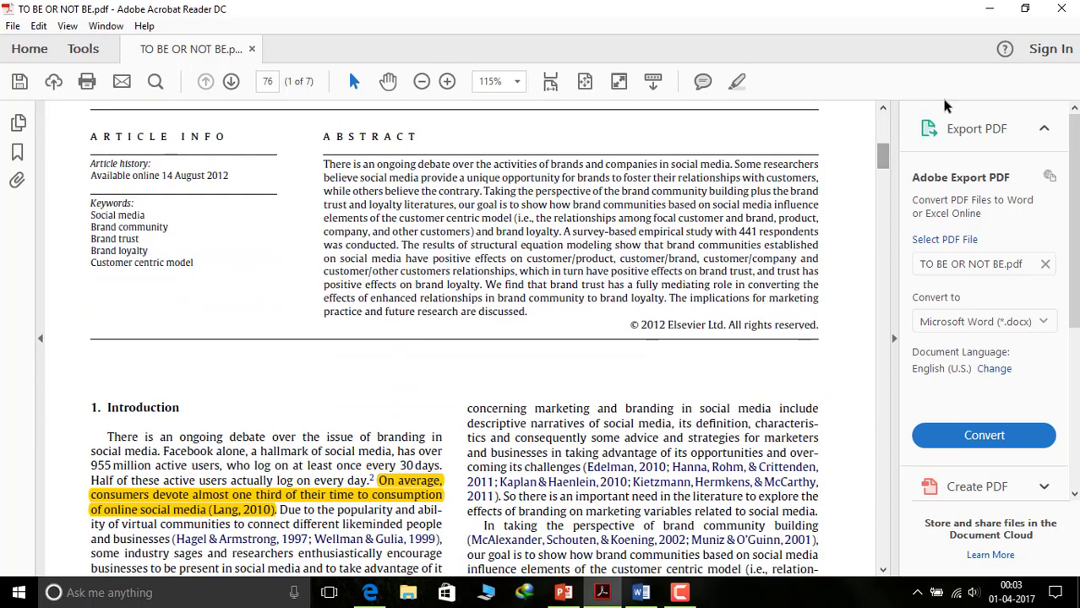
Switch to Microsoft Edge, search the web for "google scholar" and bring up the already open Google Scholar page
click(999, 8)
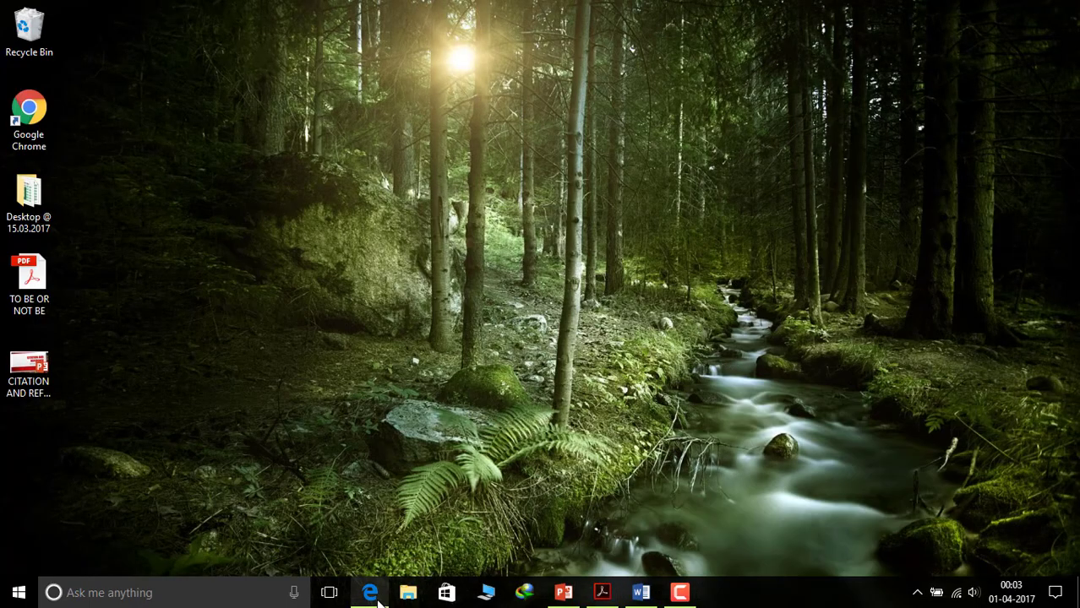
click(377, 598)
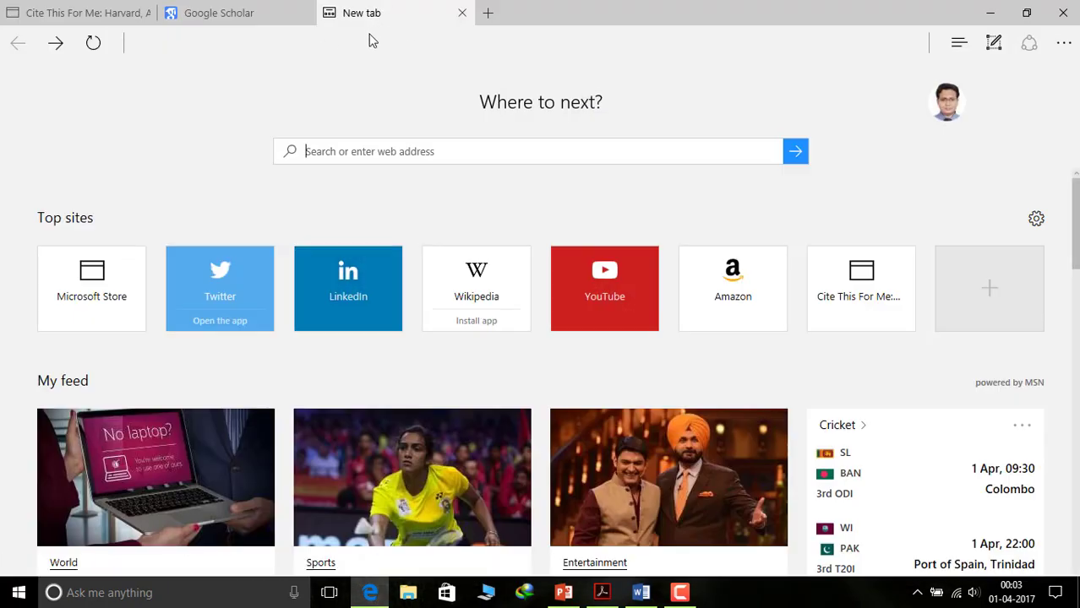
click(212, 48)
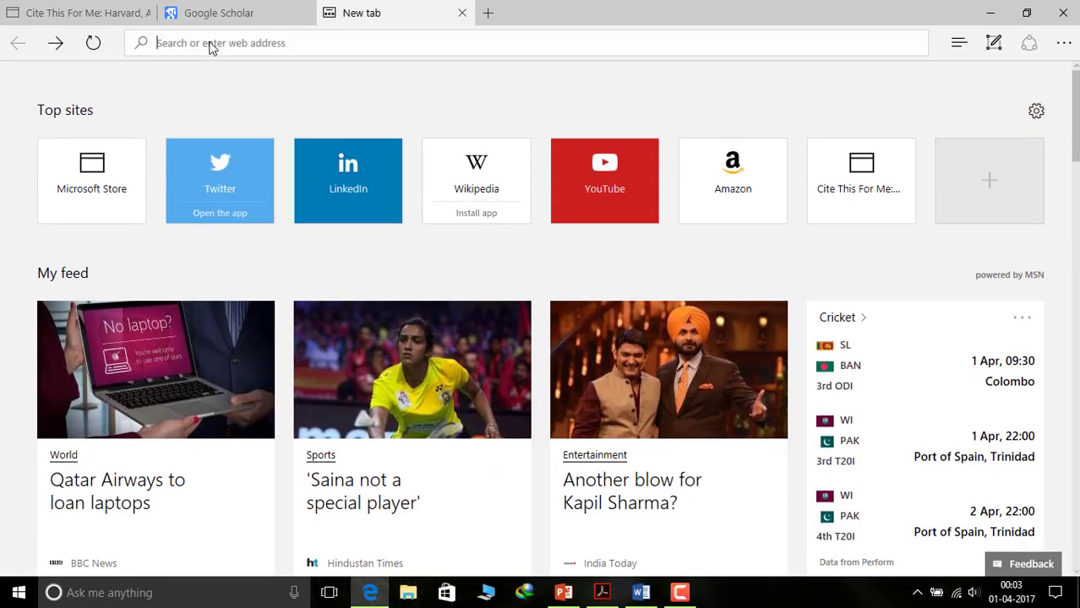
text(google)
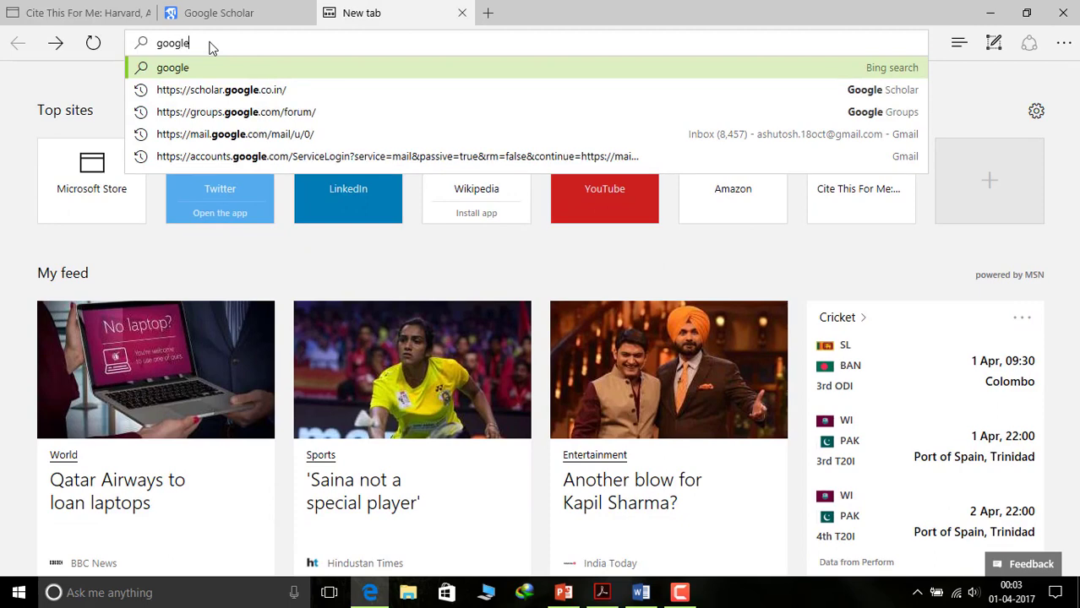
text( scholar)
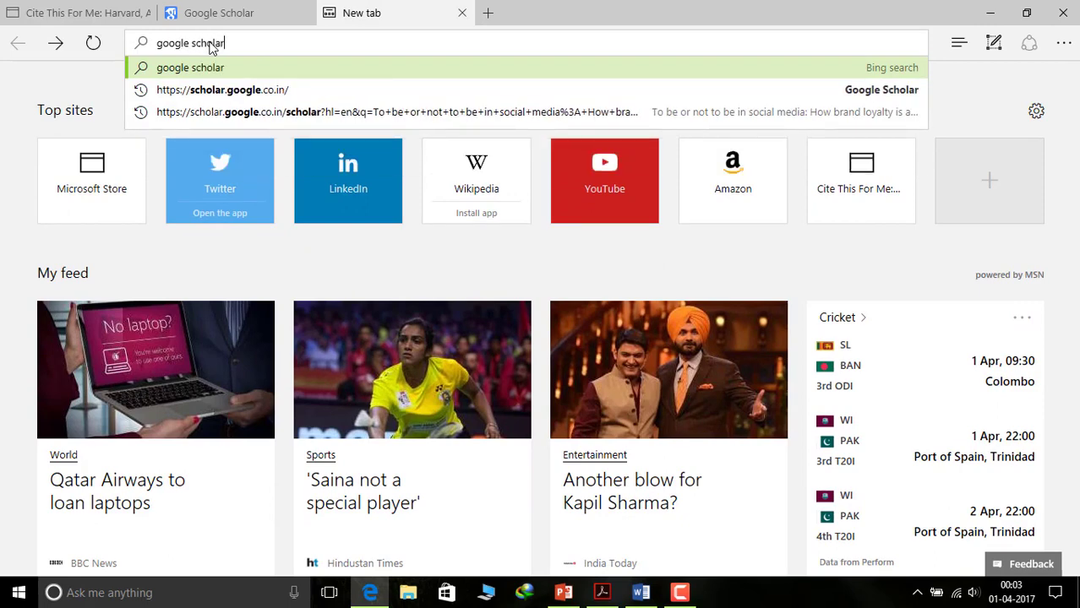
key(Return)
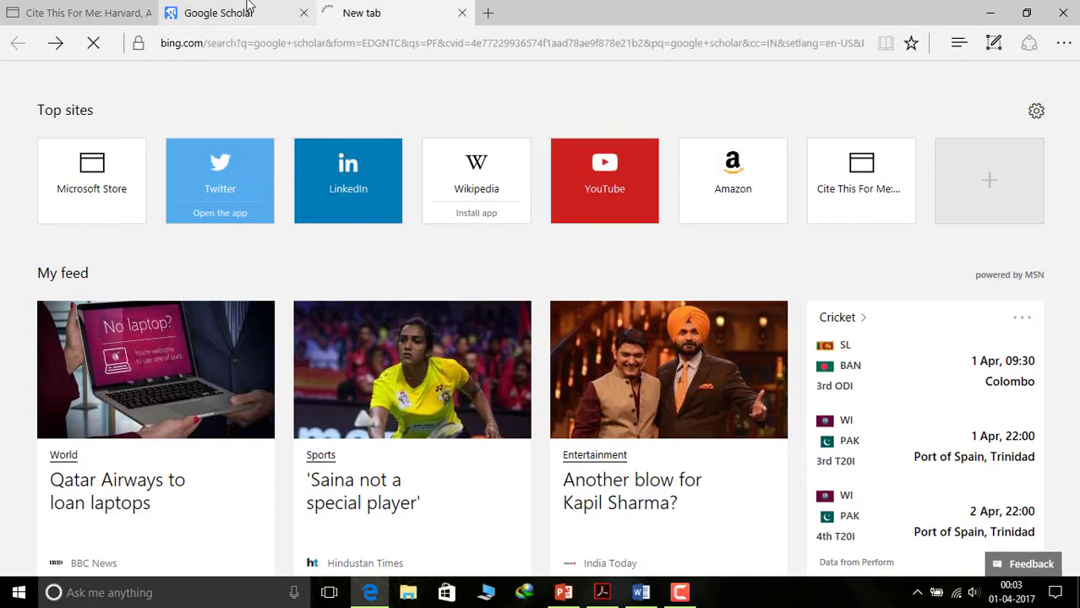
click(243, 10)
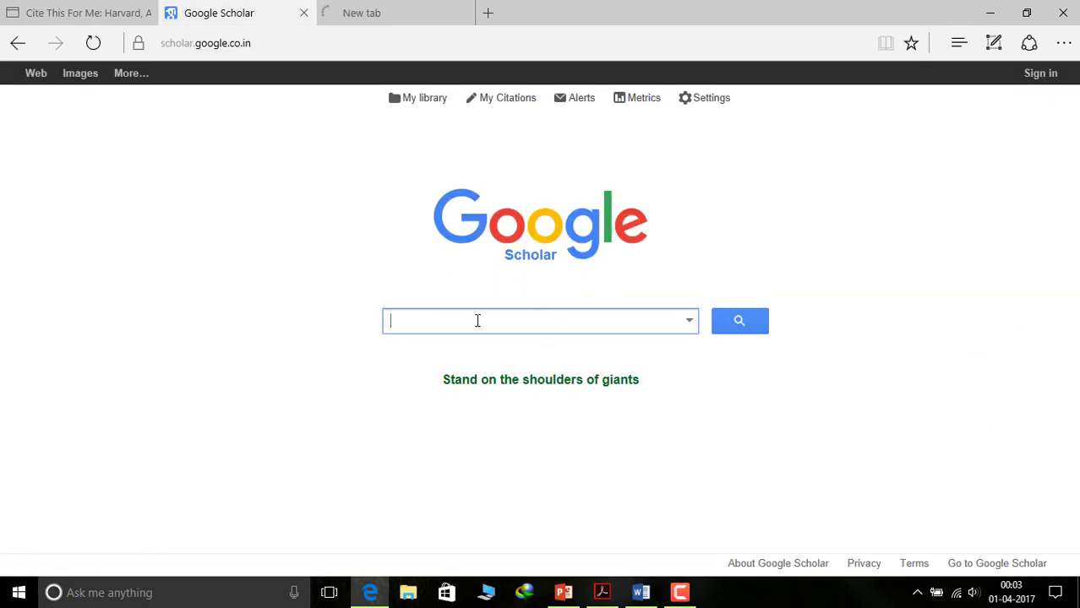
Return to the PDF in Acrobat Reader and delete the highlight from the article title on the first page
click(602, 593)
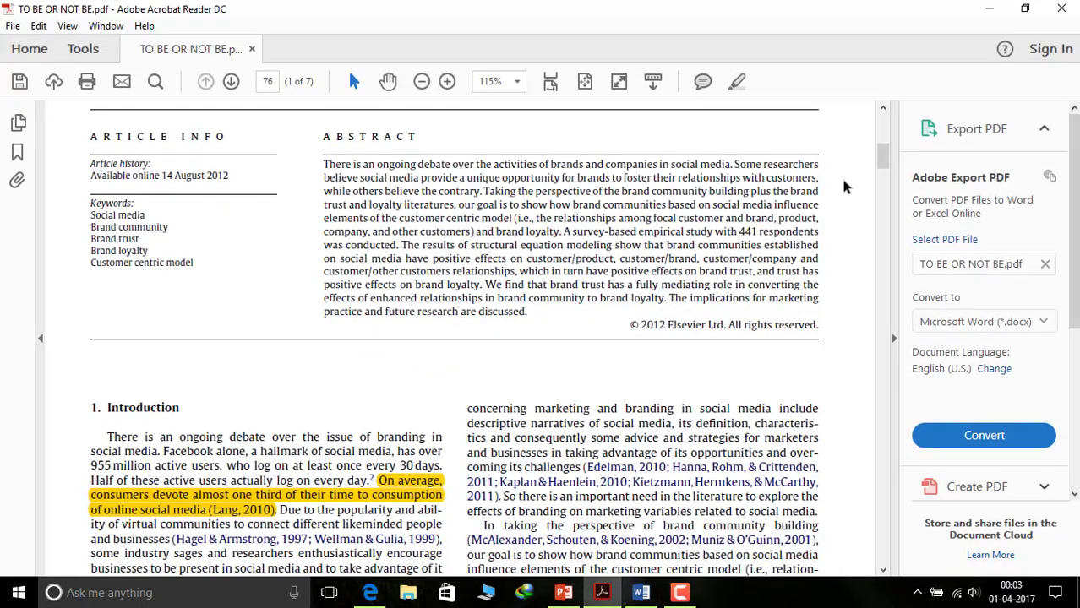
drag(883, 168, 882, 129)
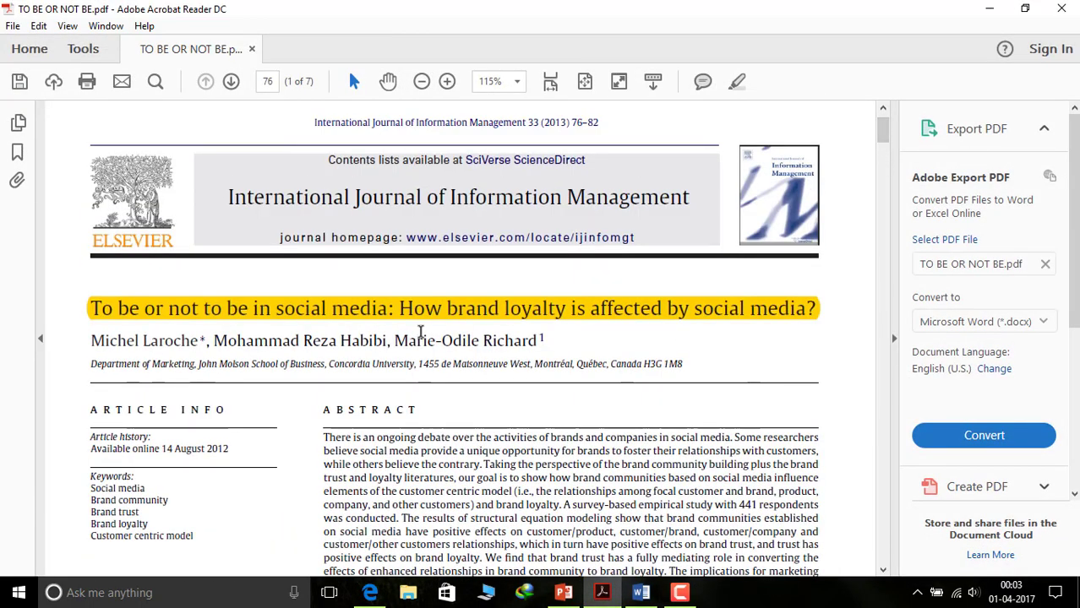
click(110, 311)
right_click(111, 312)
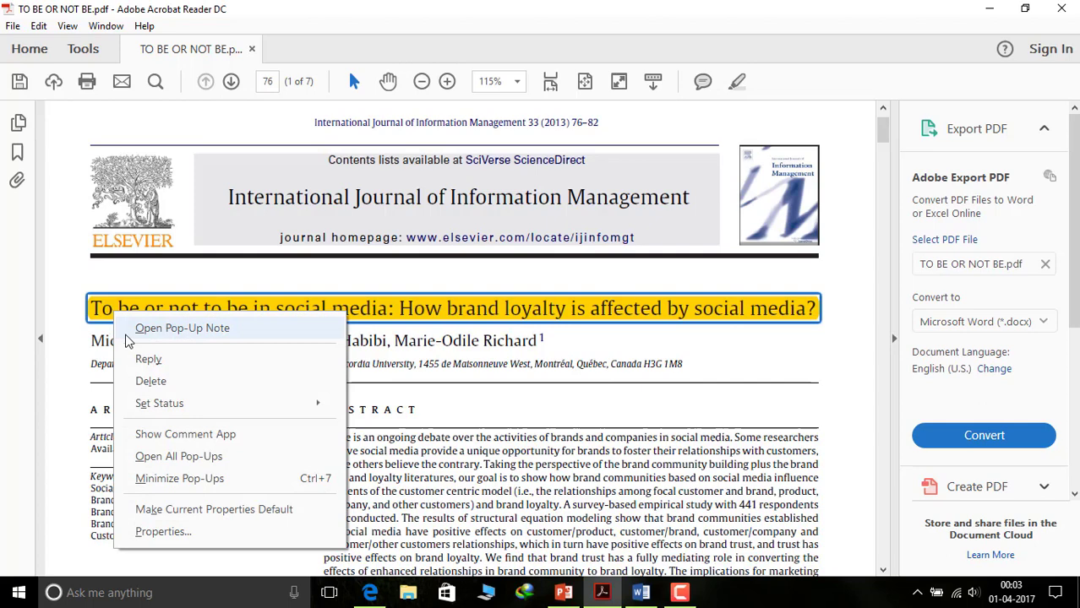
click(149, 378)
Copy the full article title "To be or not to be in social media: How brand loyalty is affected by social media?"
drag(84, 309, 818, 307)
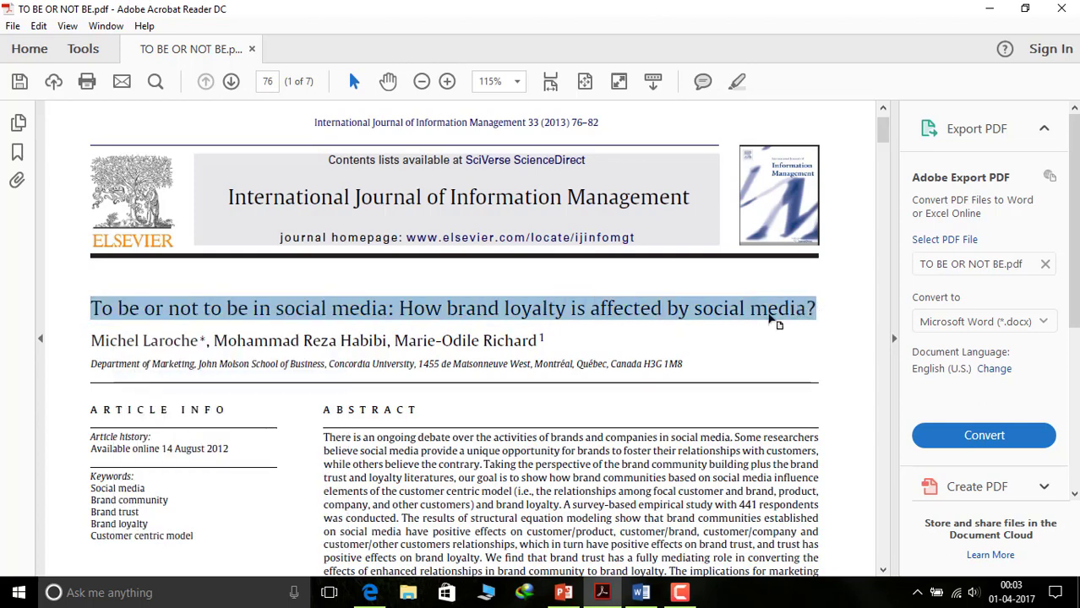
right_click(650, 314)
click(675, 326)
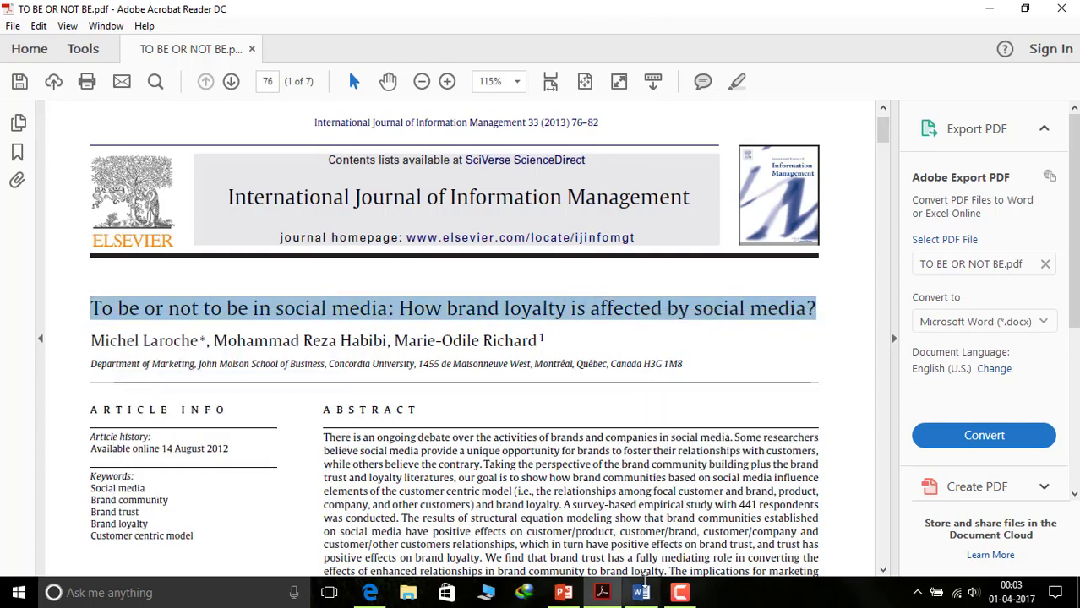
Switch to Edge and search Google Scholar for the copied article title
click(370, 592)
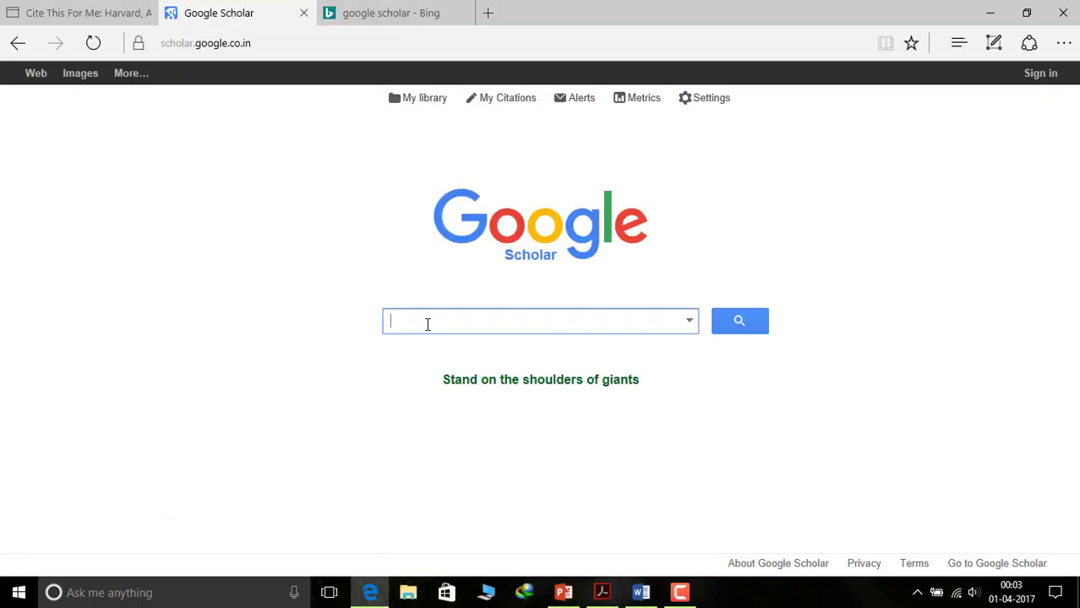
key(ctrl+v)
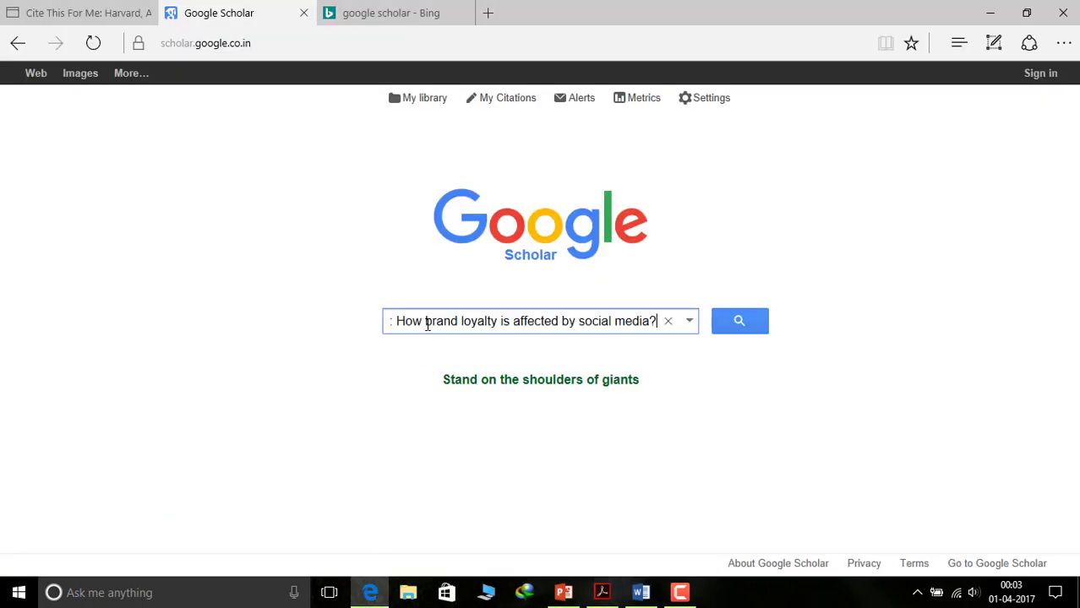
click(728, 326)
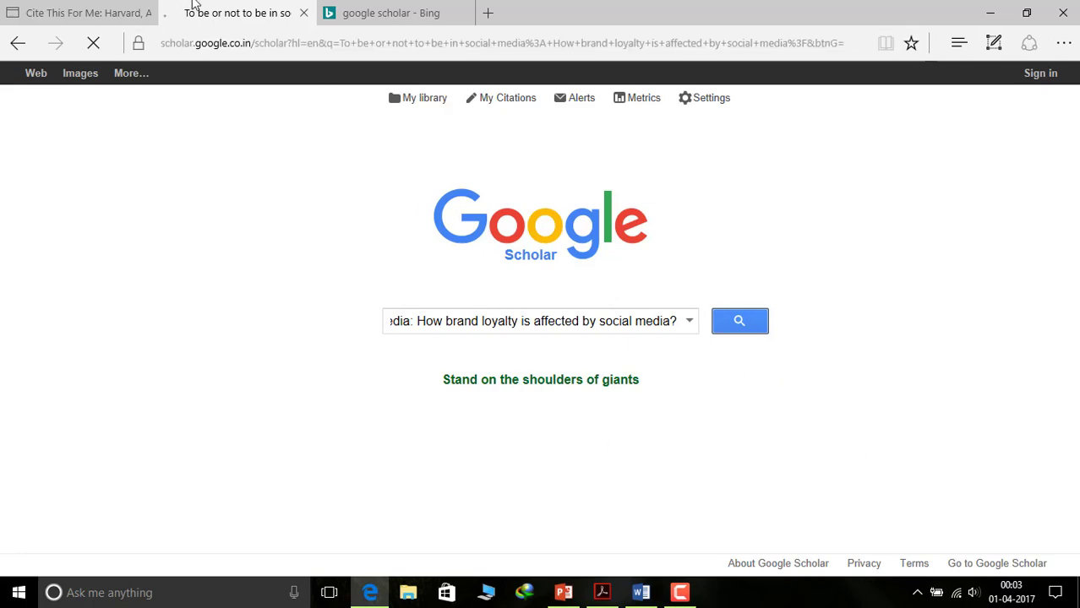
click(55, 8)
click(258, 10)
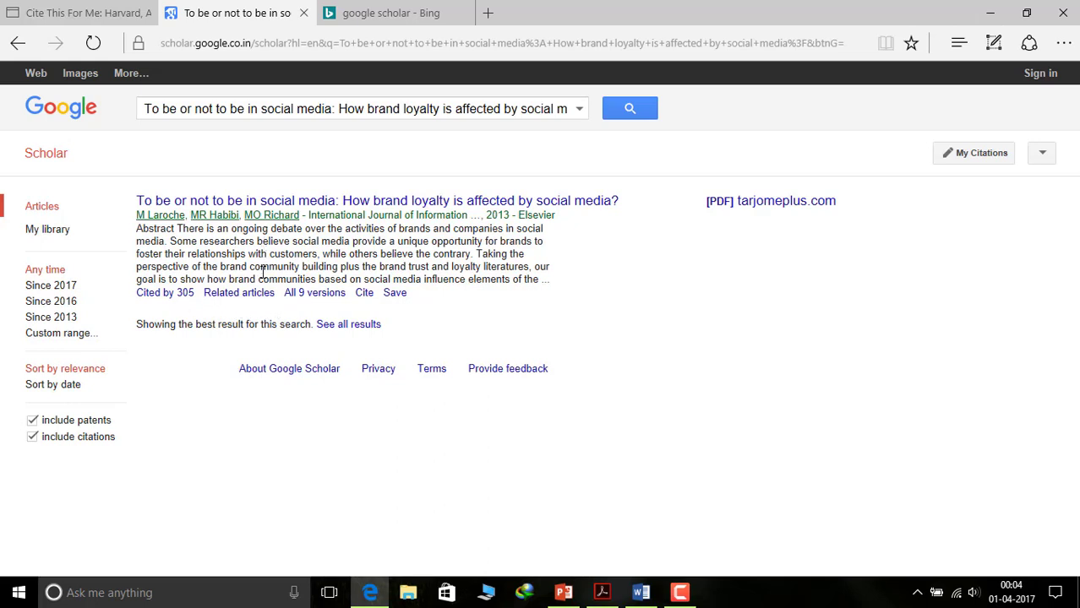
Open the citation formats for the found article and copy the APA version
click(364, 295)
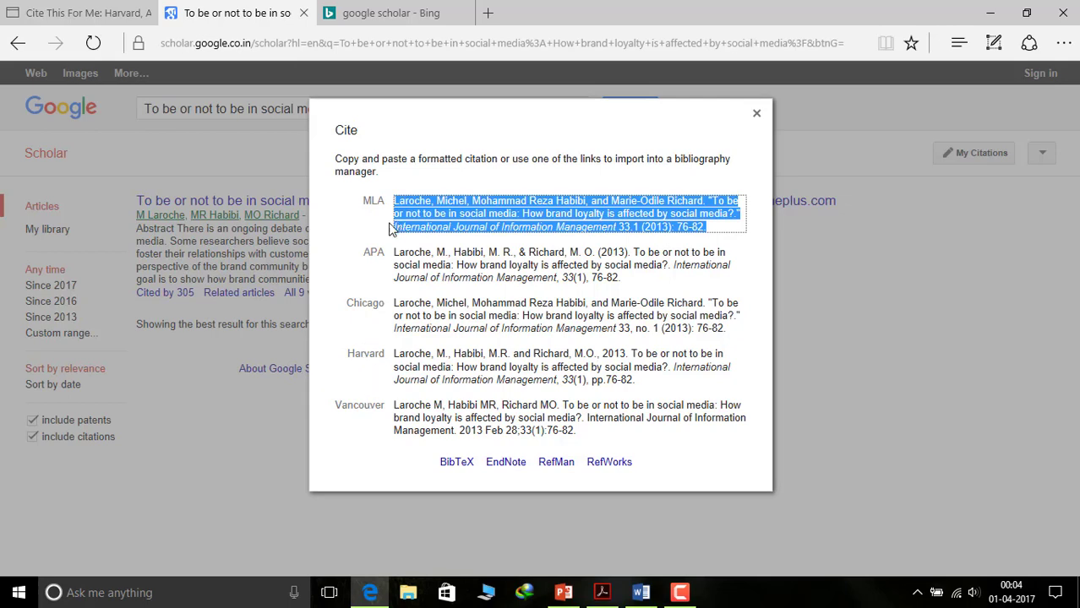
click(401, 256)
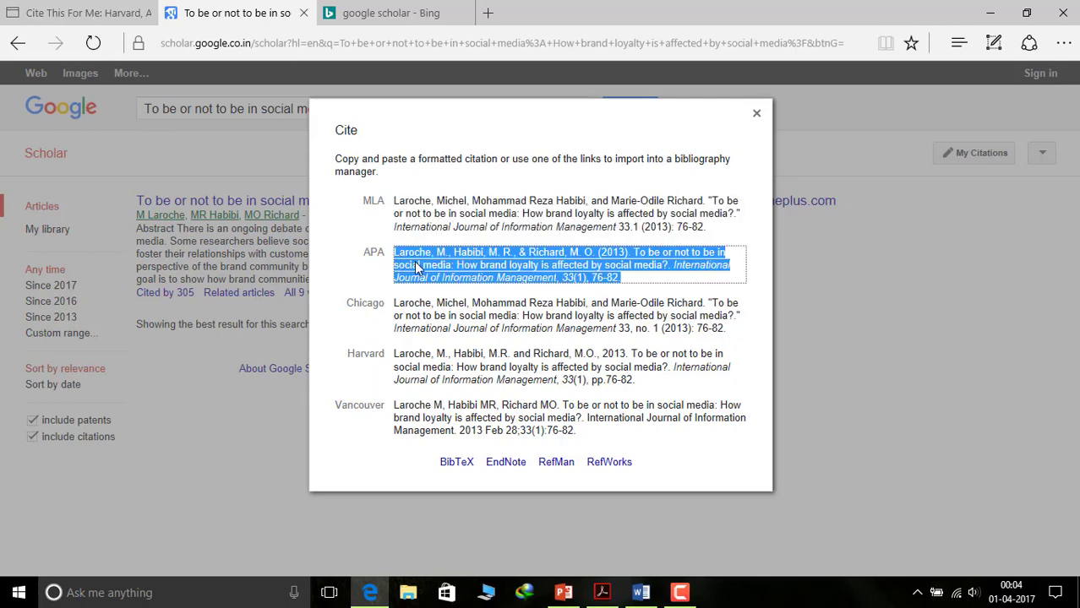
right_click(428, 265)
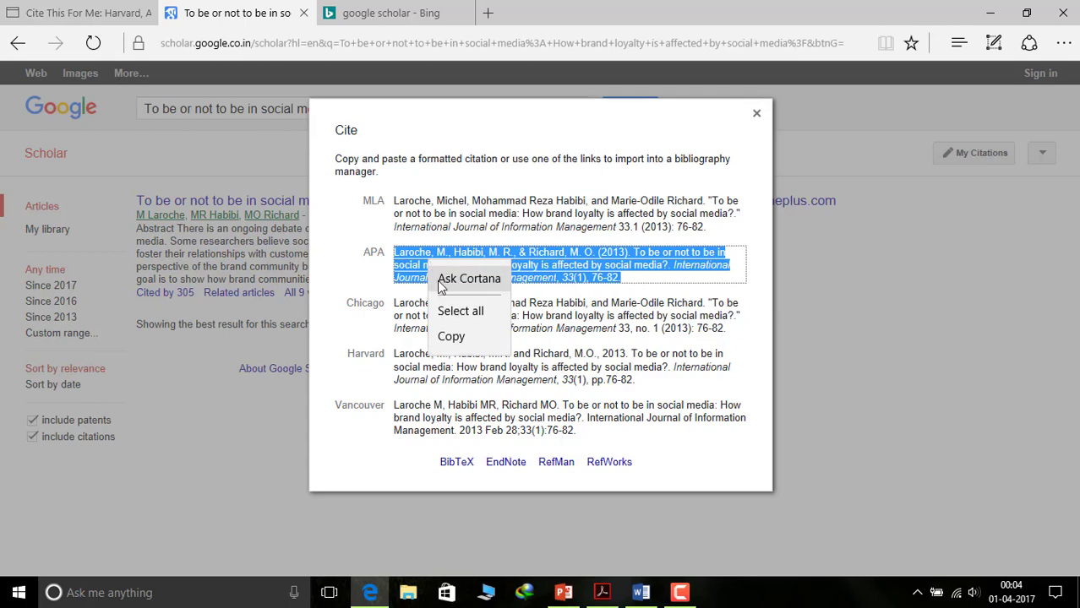
click(446, 336)
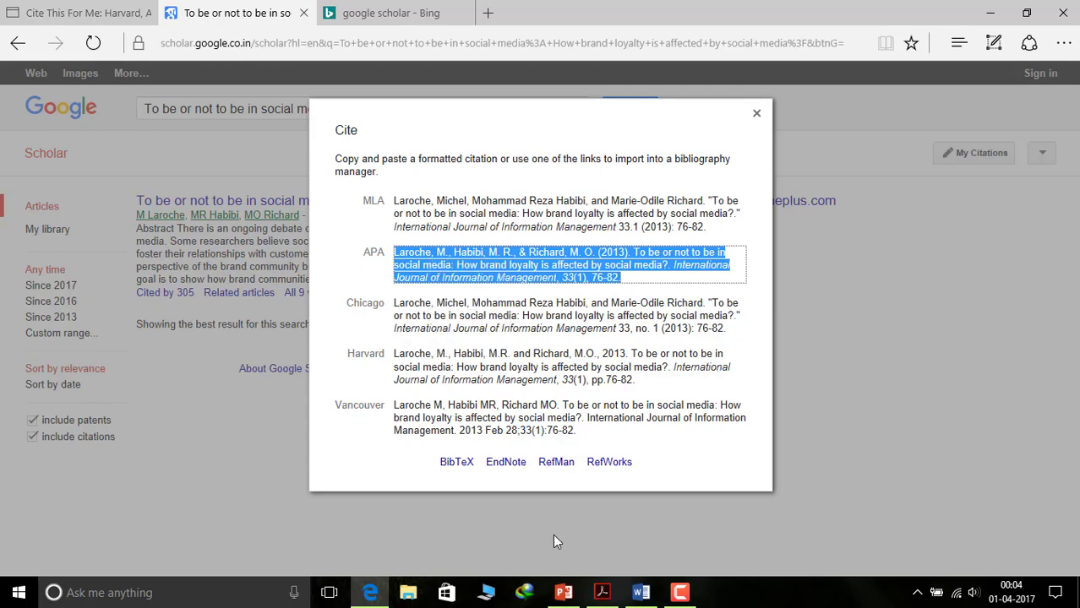
Switch to Word, add a "References" heading and paste the APA citation below it as numbered item 1
click(641, 592)
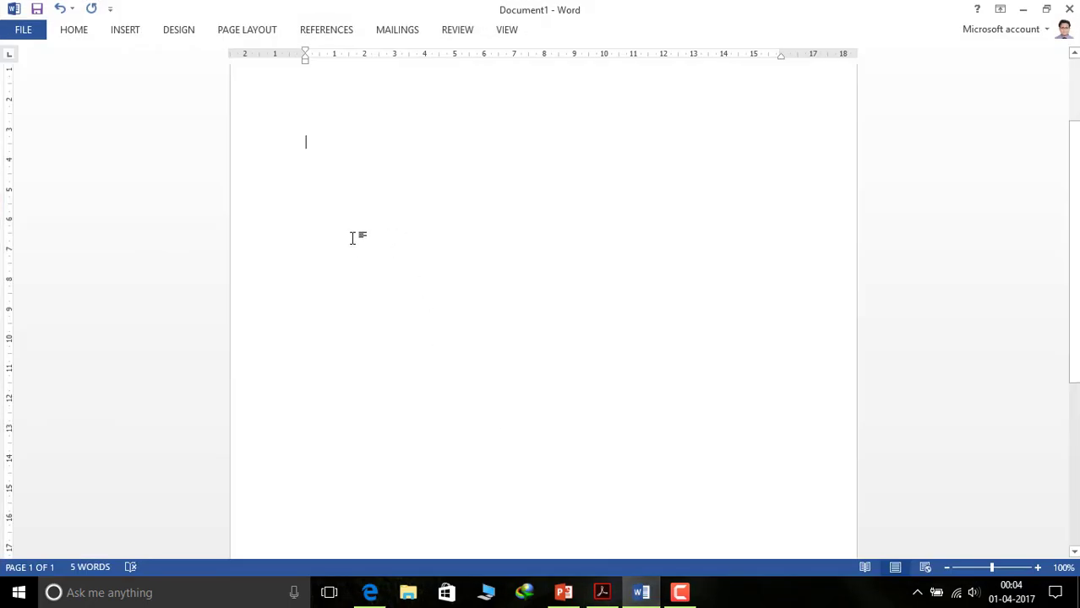
key(Return)
key(Return)
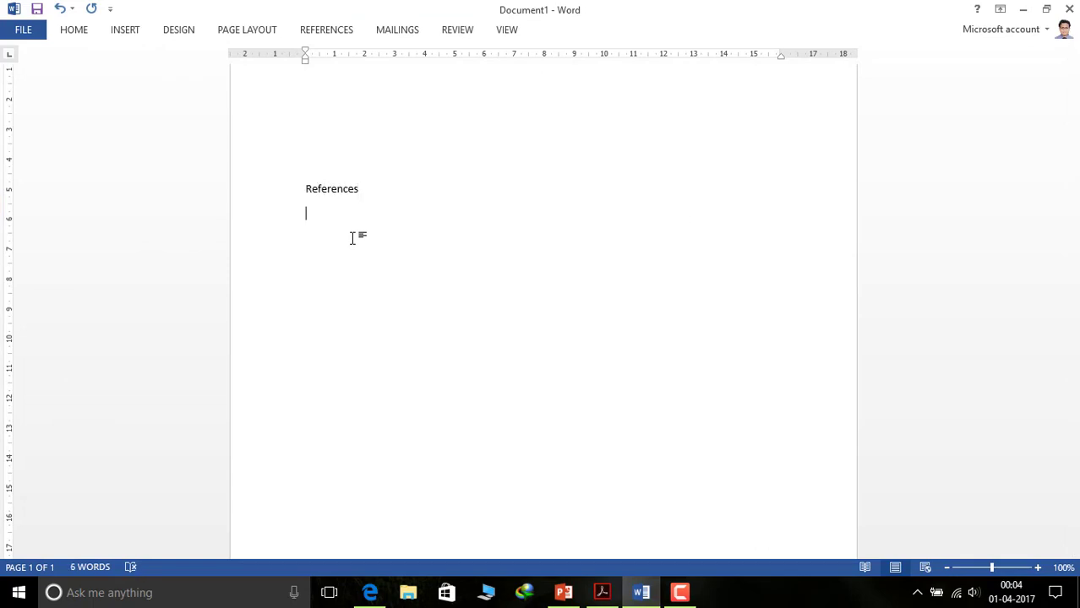
text(.)
key(ctrl+v)
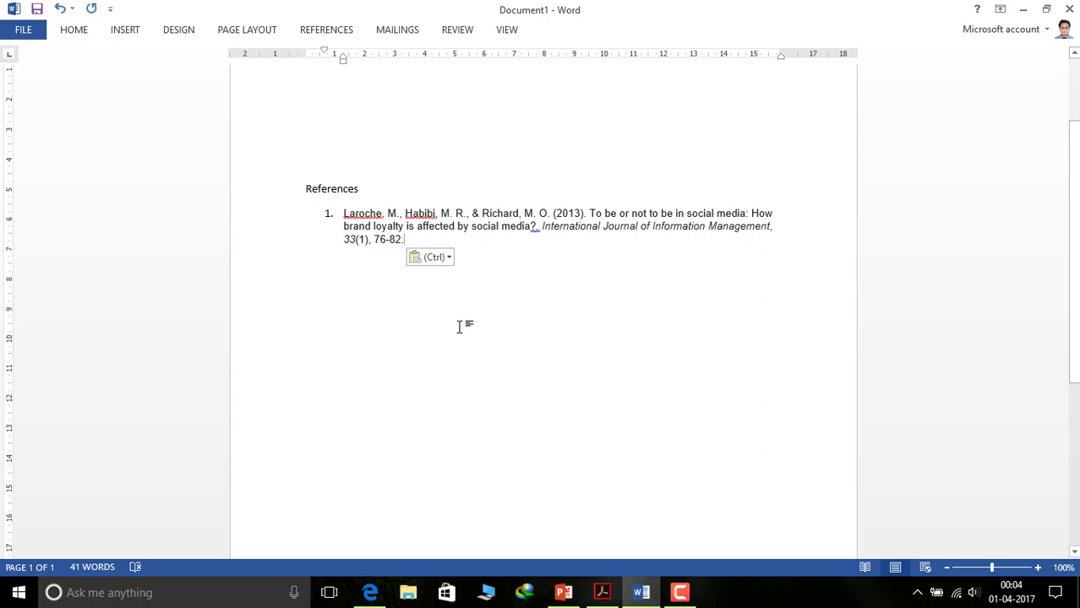
Insert four blank lines above the References heading
click(311, 166)
key(Return)
key(Return)
key(Return)
key(Return)
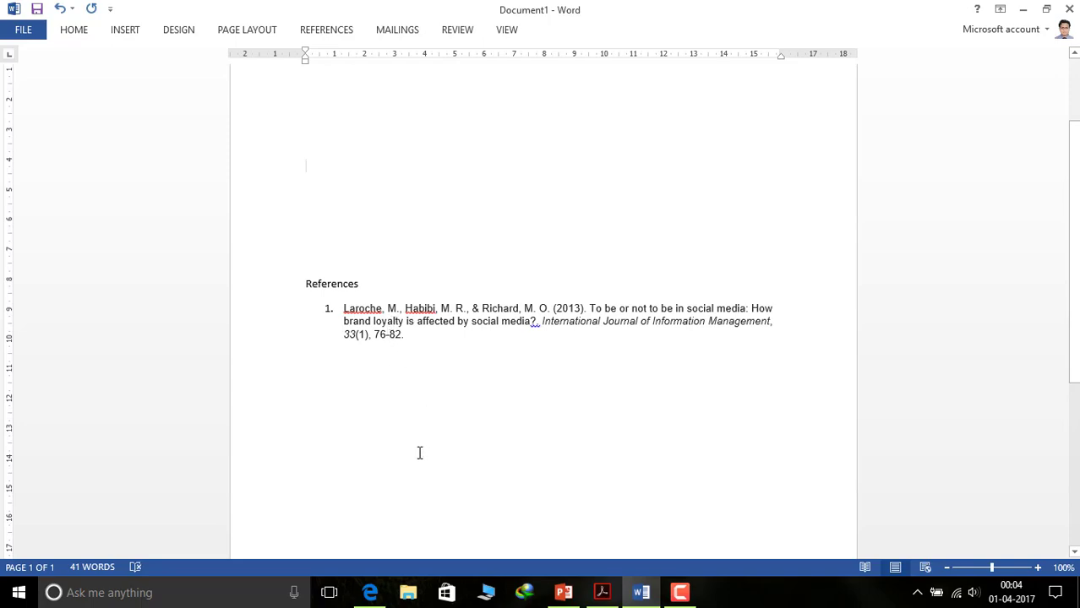
Switch to Edge, close the citation formats of the found article and open the citethisforme.com website
click(641, 594)
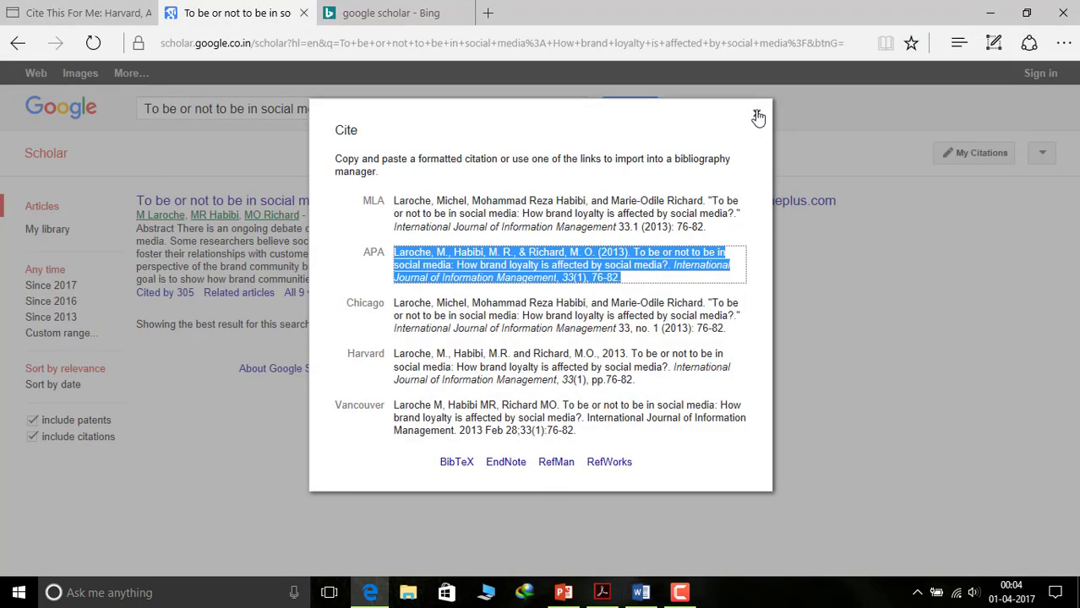
click(758, 116)
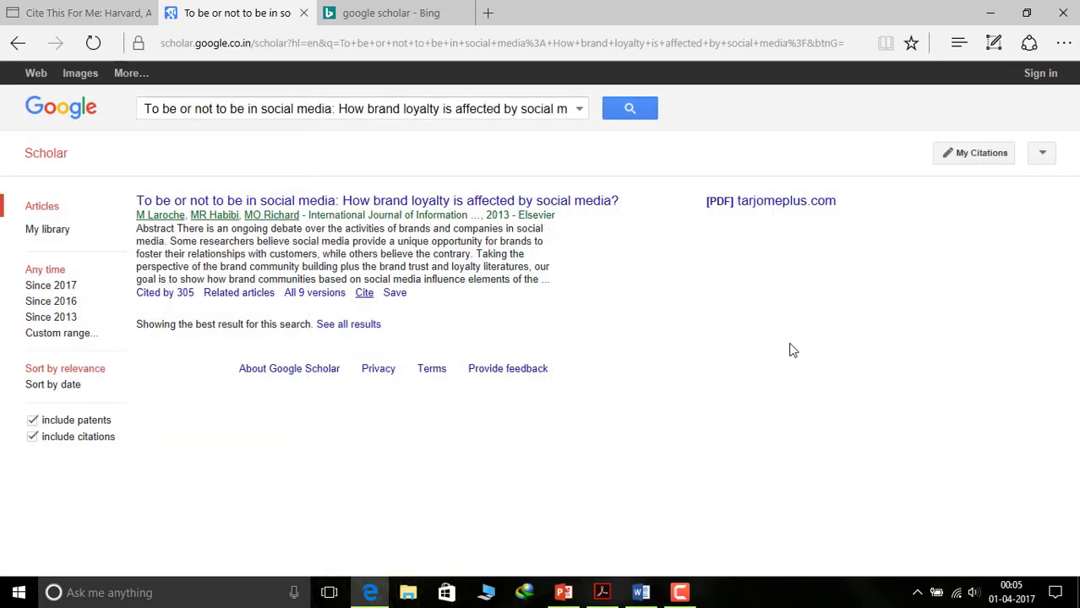
click(463, 14)
click(337, 13)
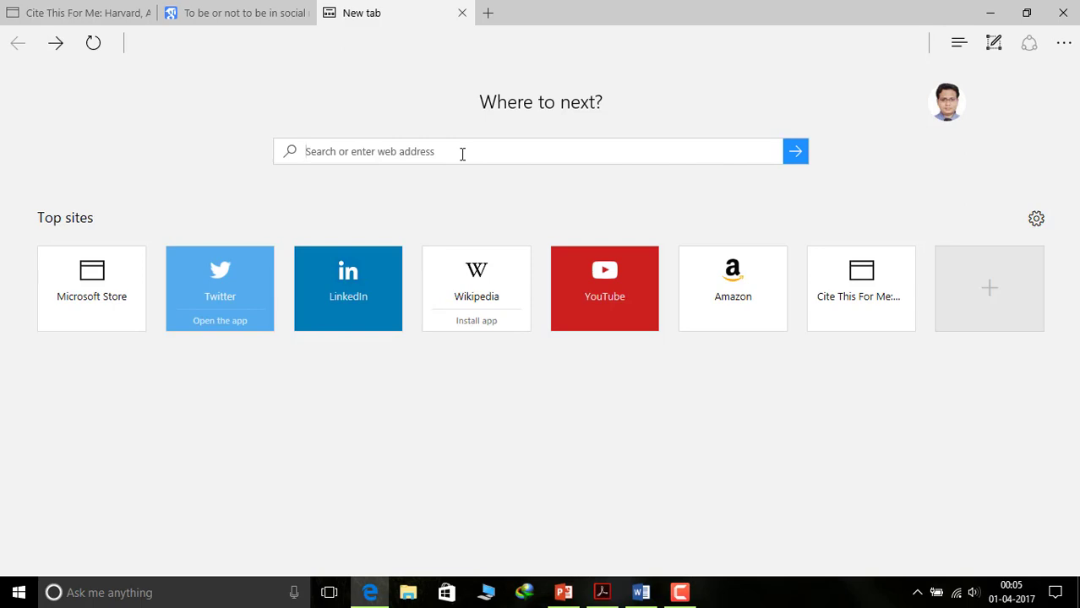
text(cite)
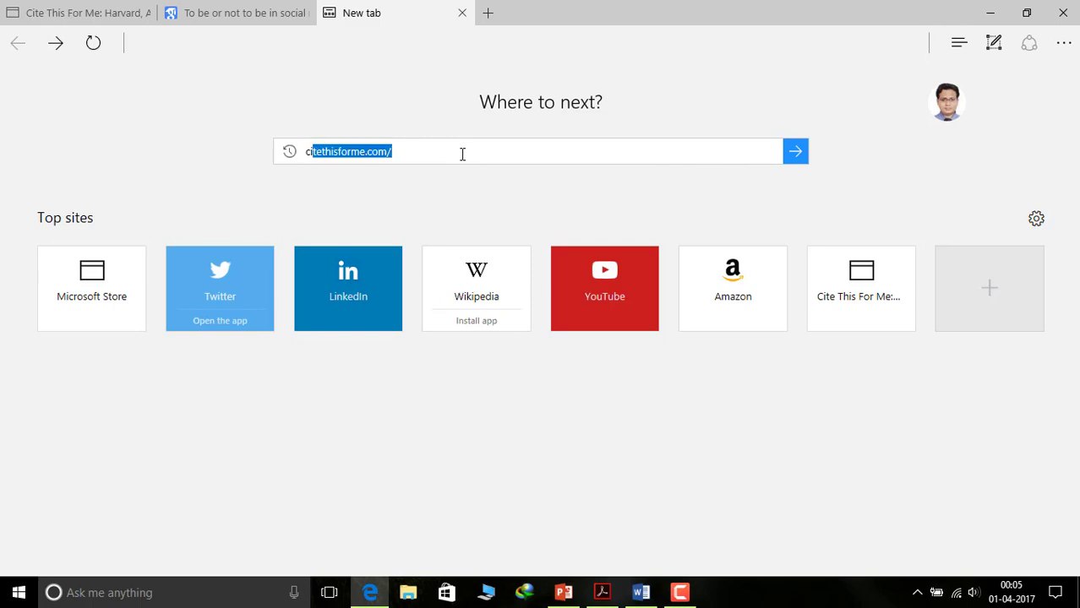
text(t)
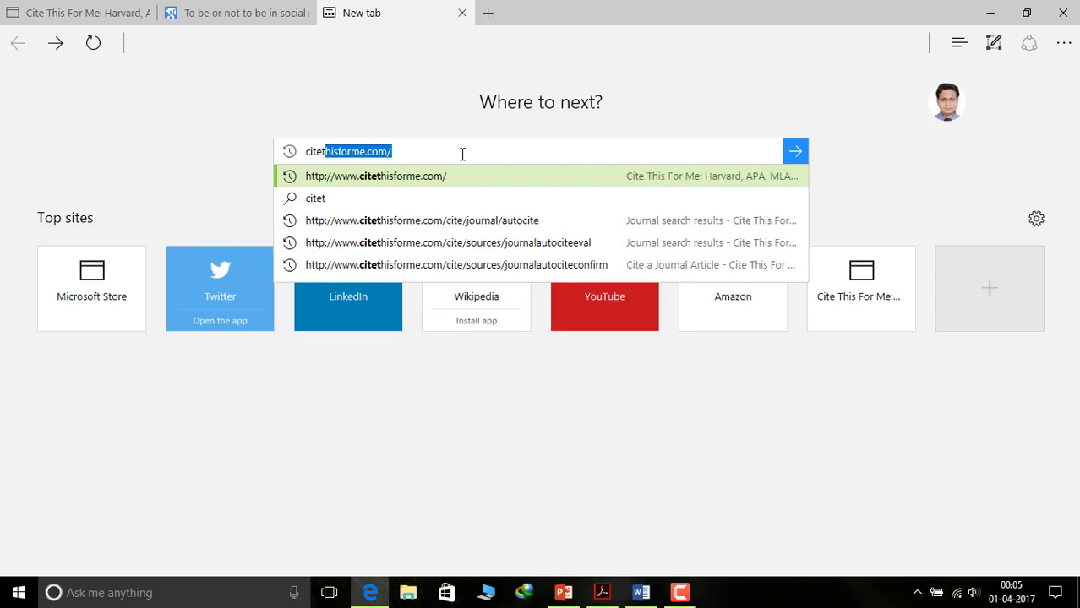
click(794, 151)
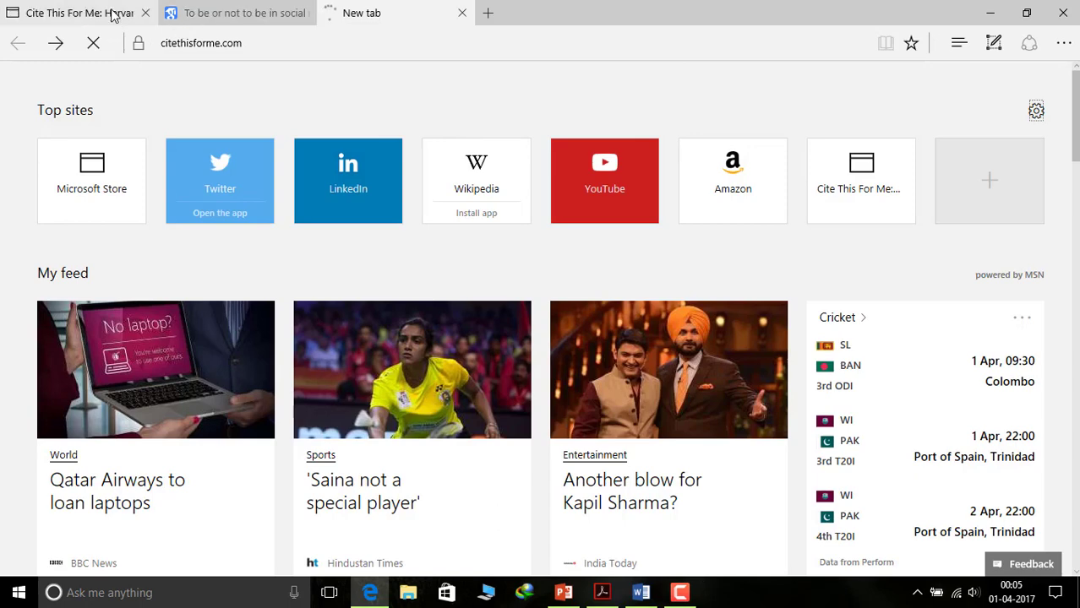
click(114, 12)
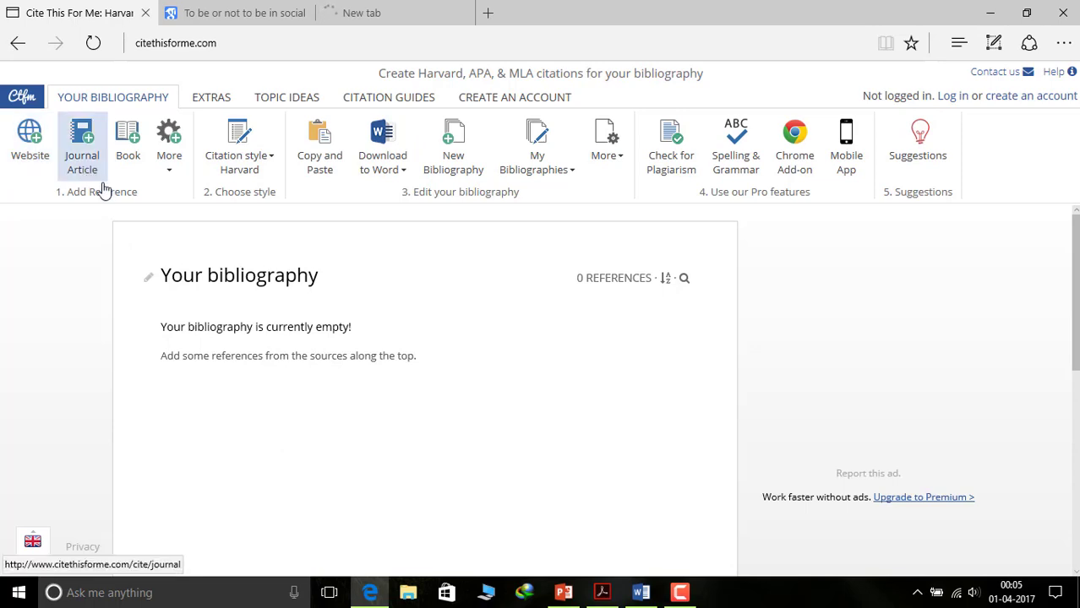
Look through the additional reference types, then start a new journal article reference
click(169, 173)
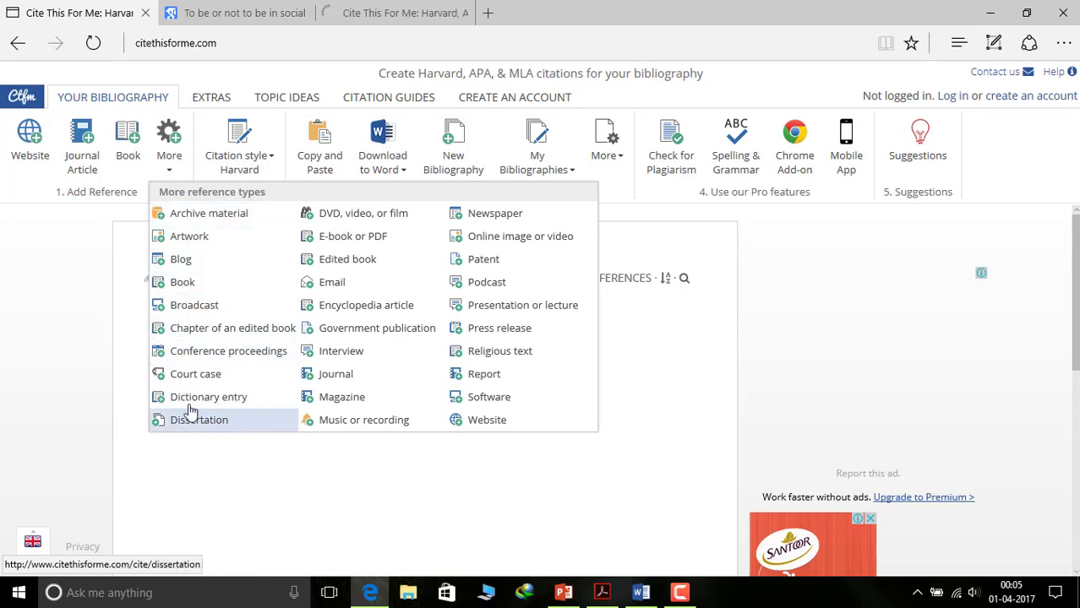
click(69, 325)
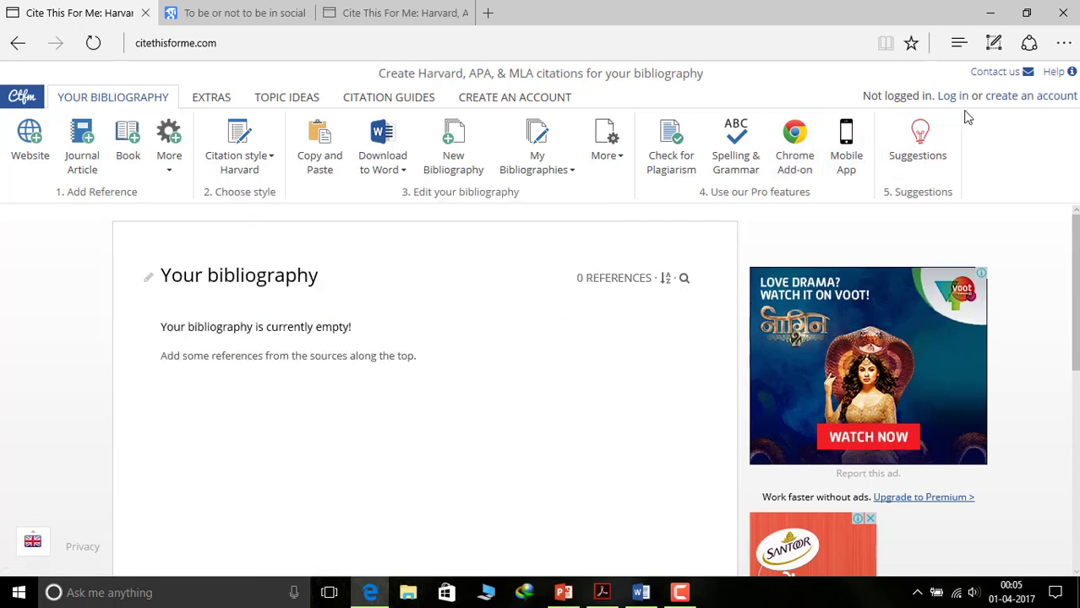
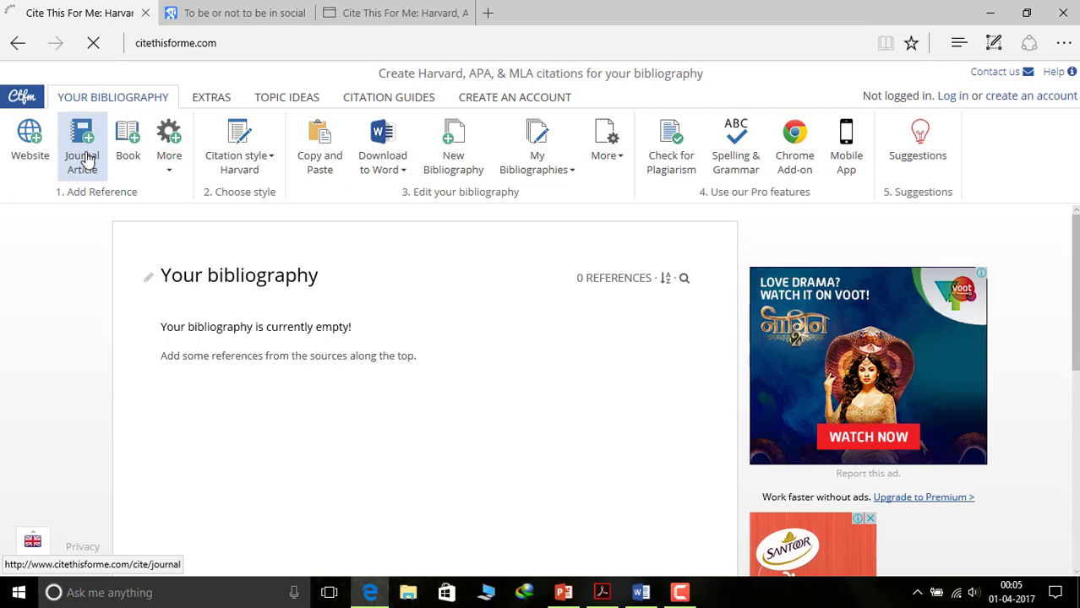
Switch to Acrobat Reader and copy the full article title from the first page of the PDF
click(602, 594)
click(93, 306)
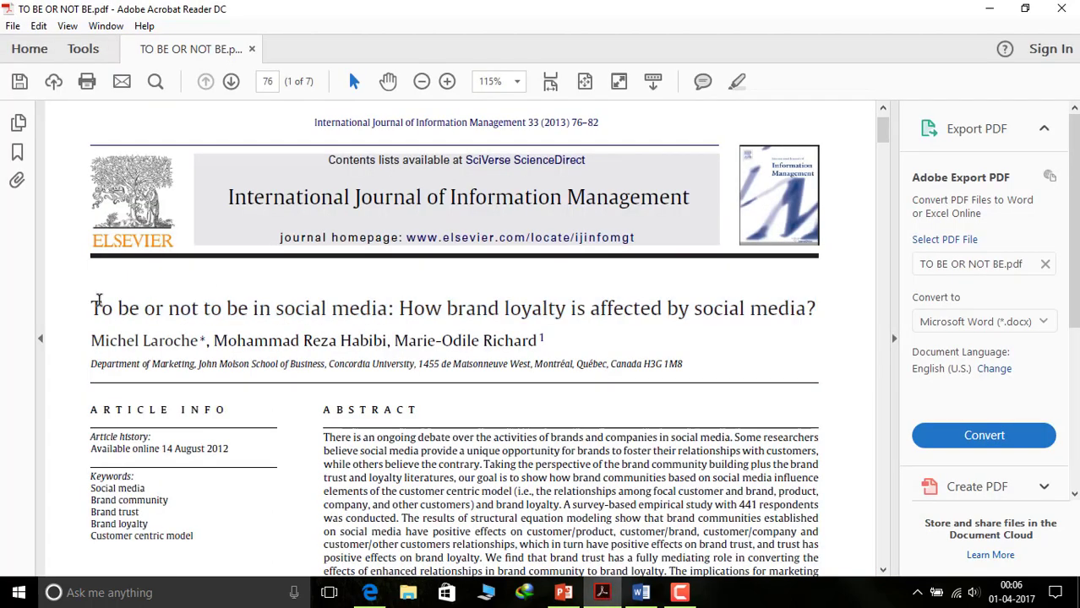
drag(107, 305, 723, 321)
right_click(723, 321)
click(765, 335)
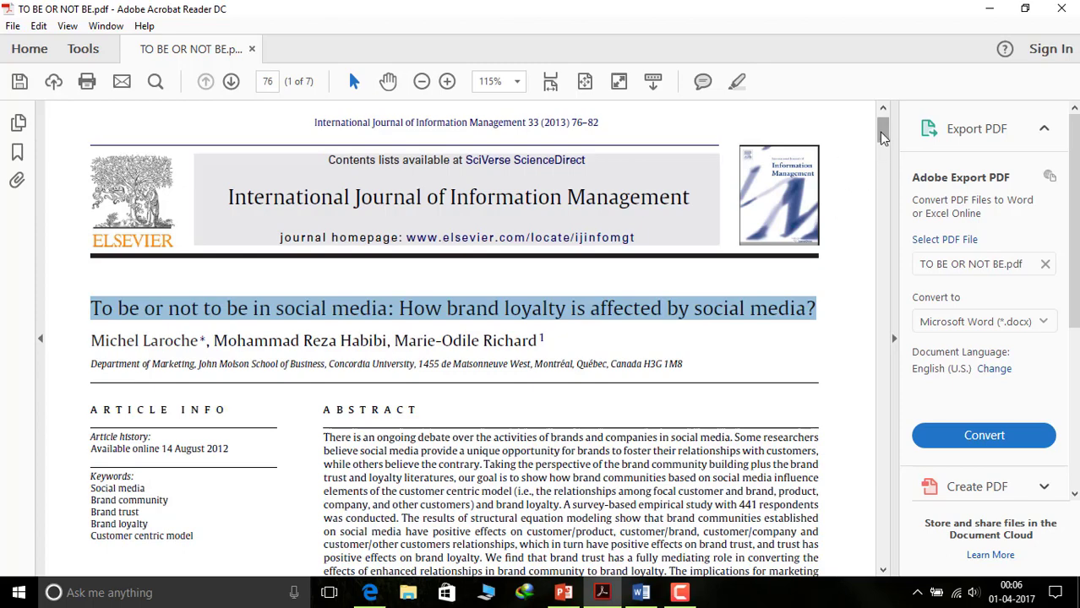
drag(883, 137, 883, 152)
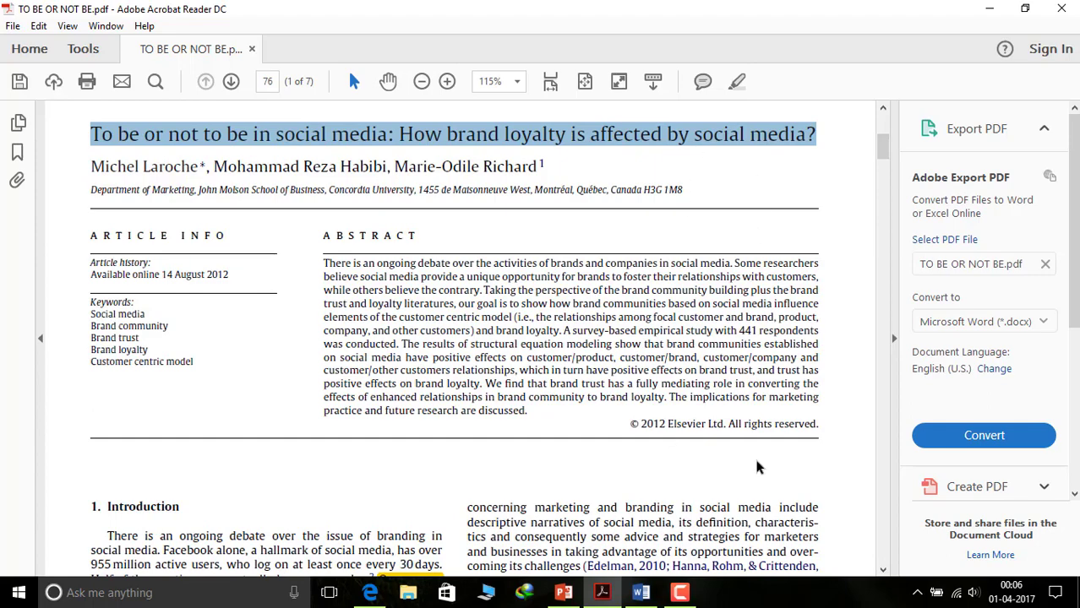
Switch back to Edge and search for the copied article title in the journal article Autocite search
click(603, 594)
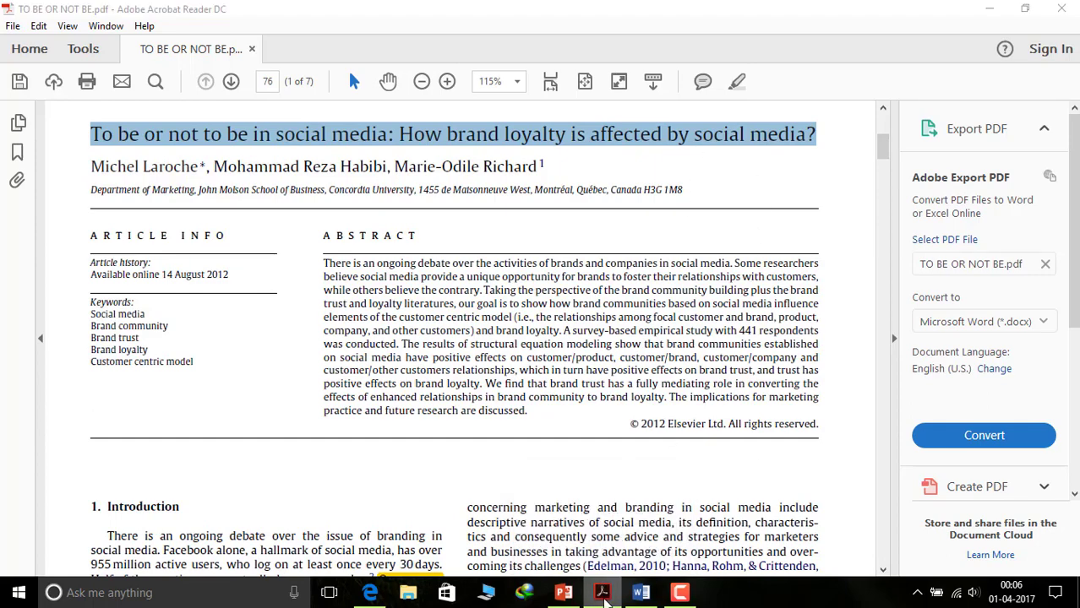
click(433, 268)
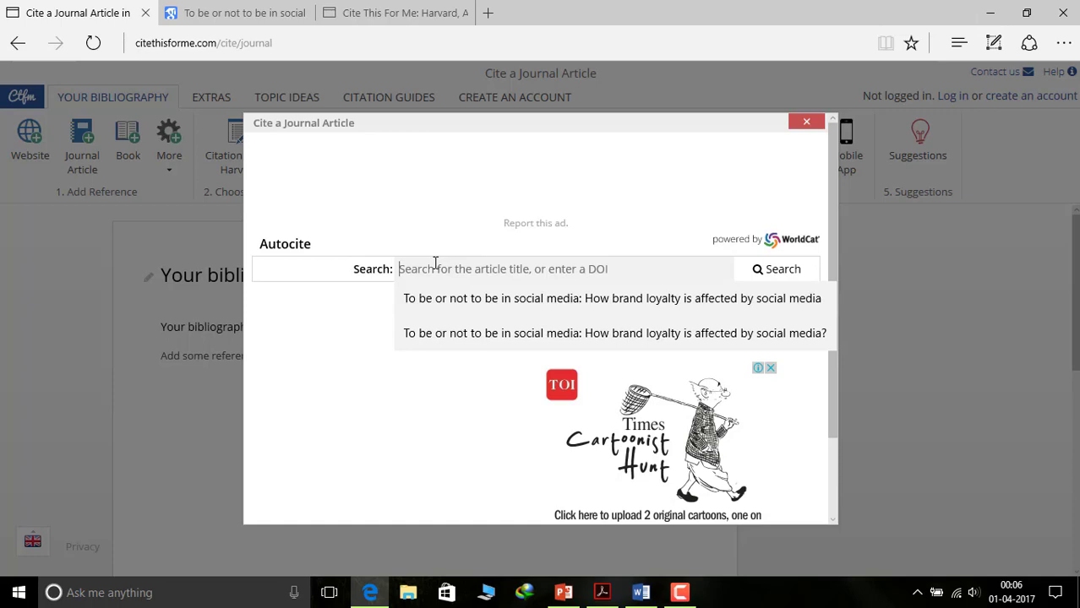
key(ctrl+v)
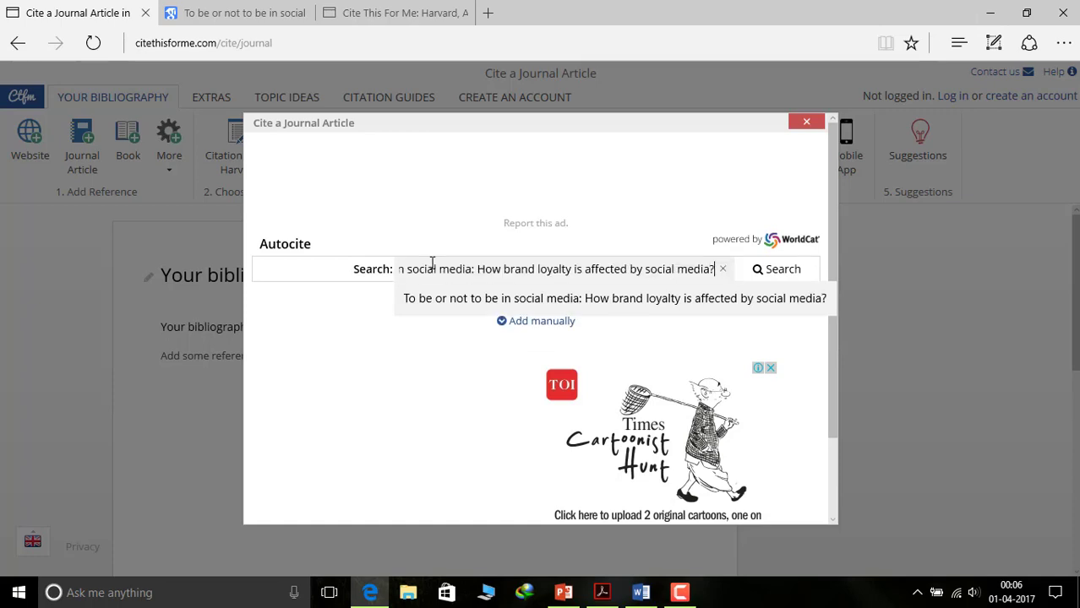
click(765, 270)
click(765, 271)
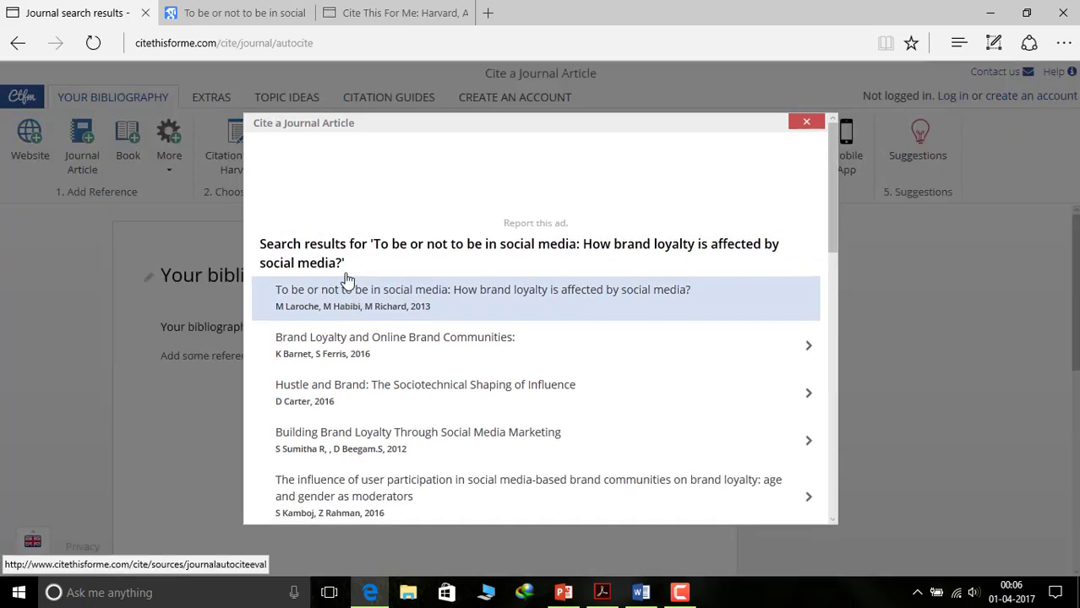
Select the matching 2013 article from the search results and add it to the bibliography with its found details
click(344, 306)
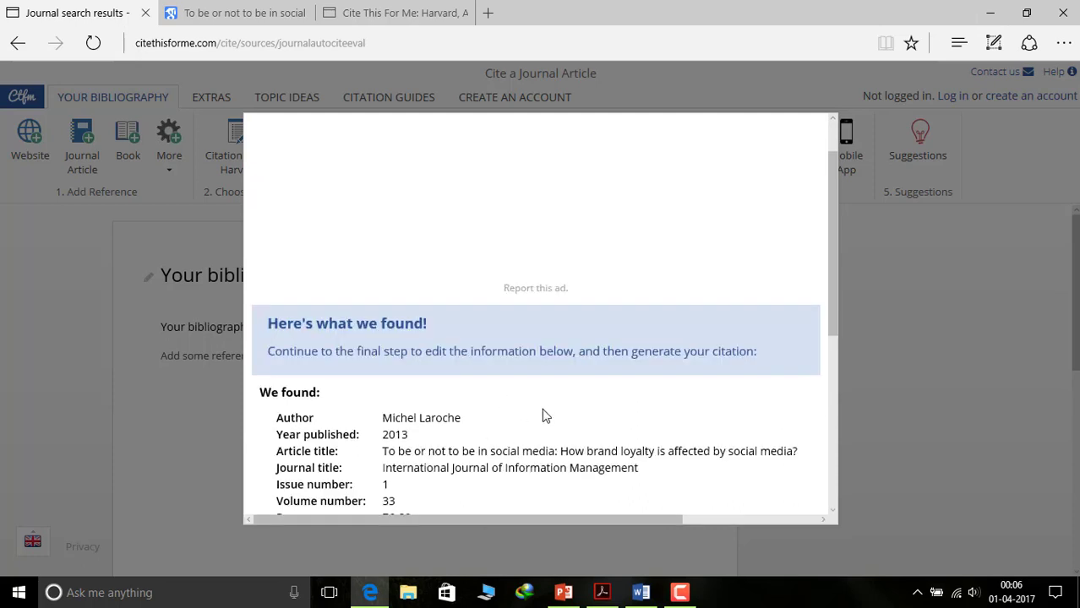
click(535, 460)
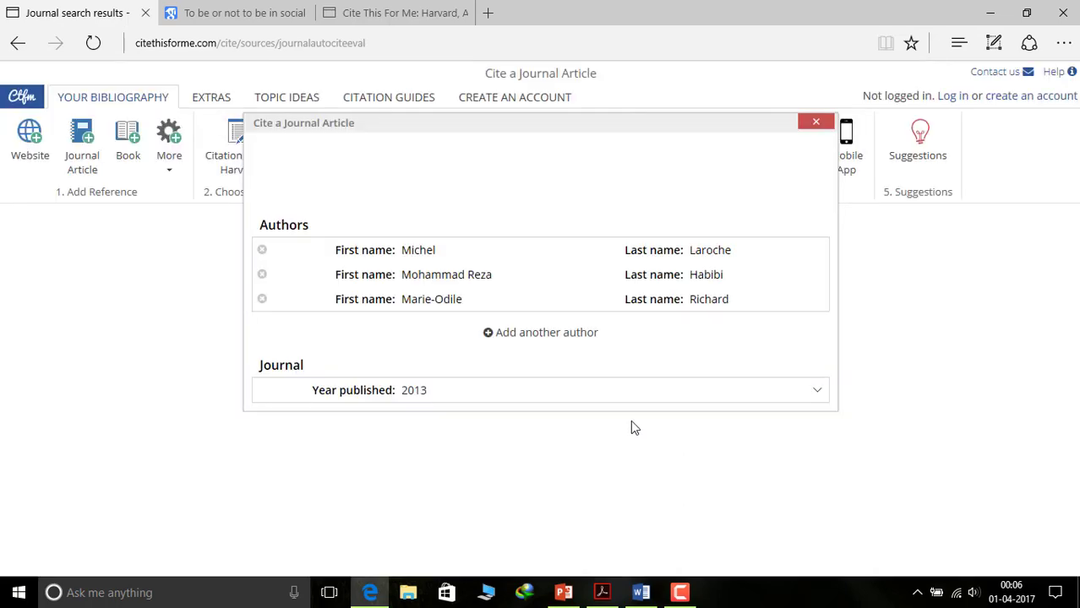
scroll(609, 352, down, 5)
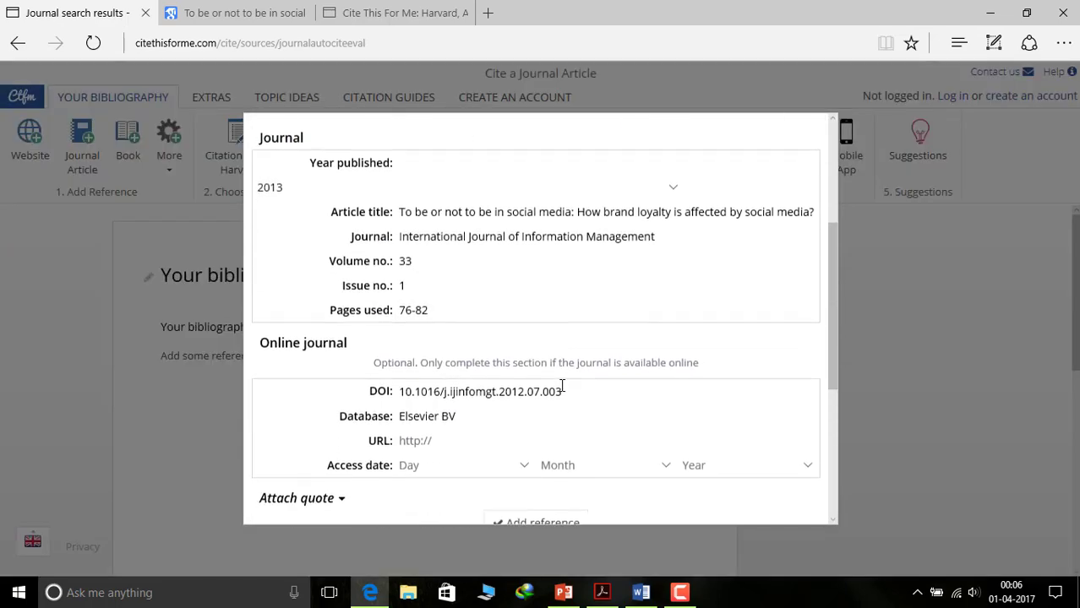
click(544, 344)
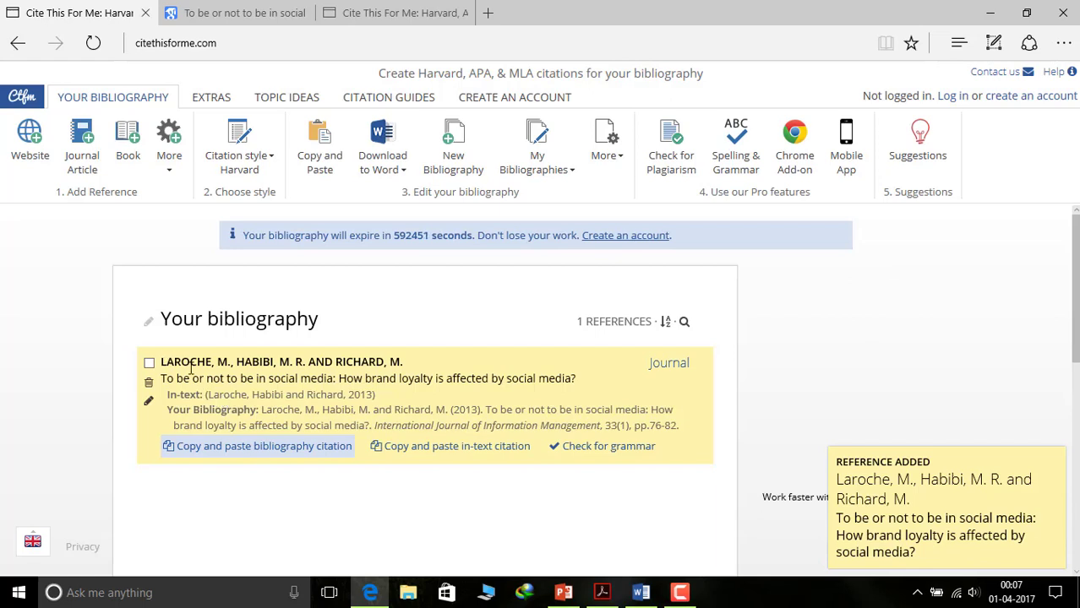
Copy the added reference's in-text citation and switch to the Word document
click(385, 448)
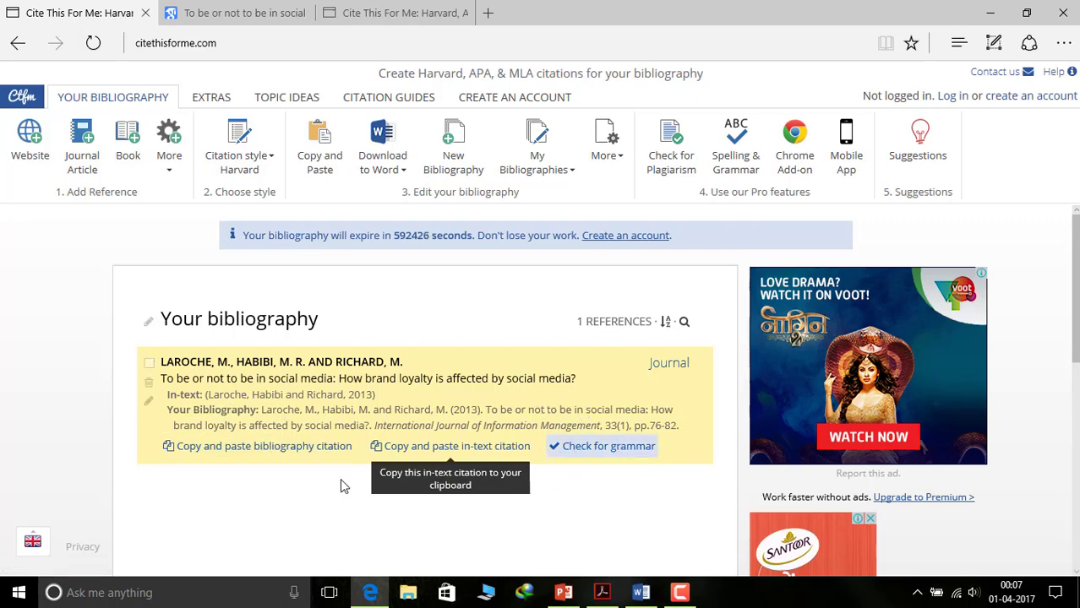
click(428, 454)
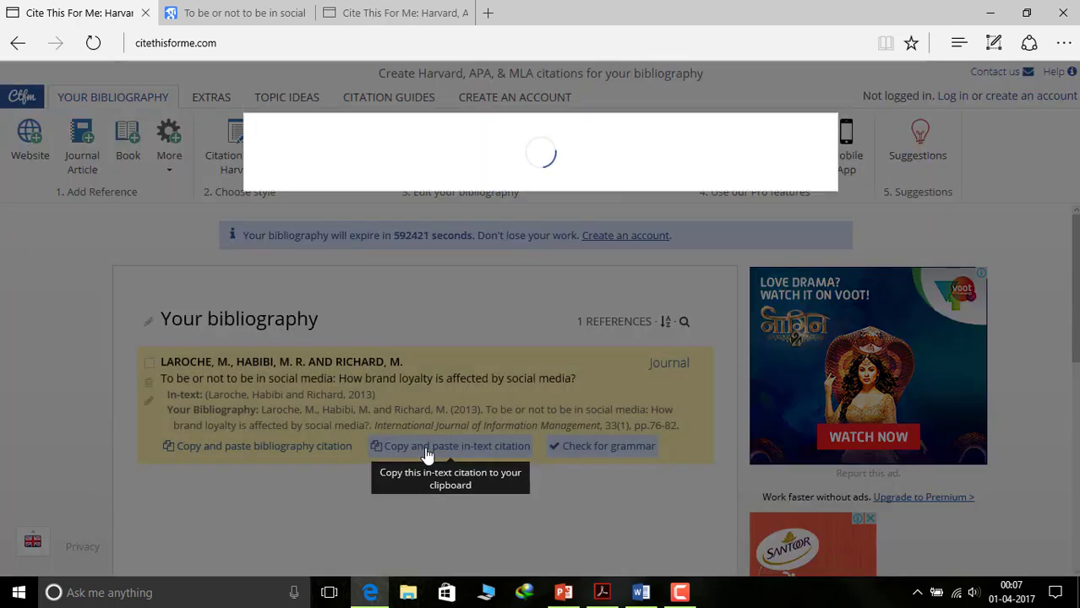
click(641, 592)
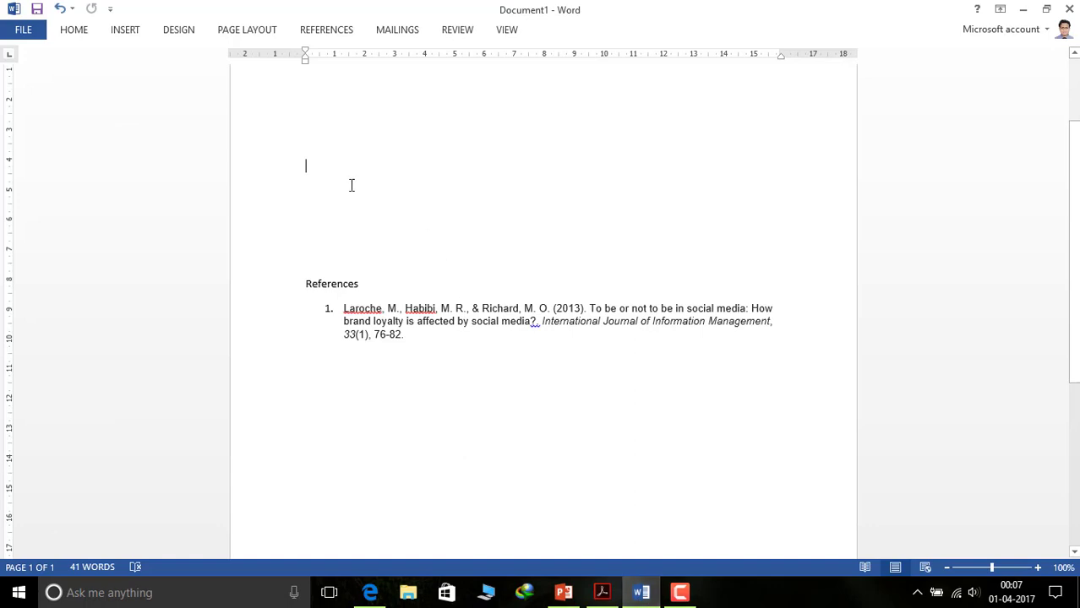
Insert four more blank lines above the References heading and paste the in-text citation on a blank line near the page's upper edge
key(Return)
key(Return)
key(Return)
key(Return)
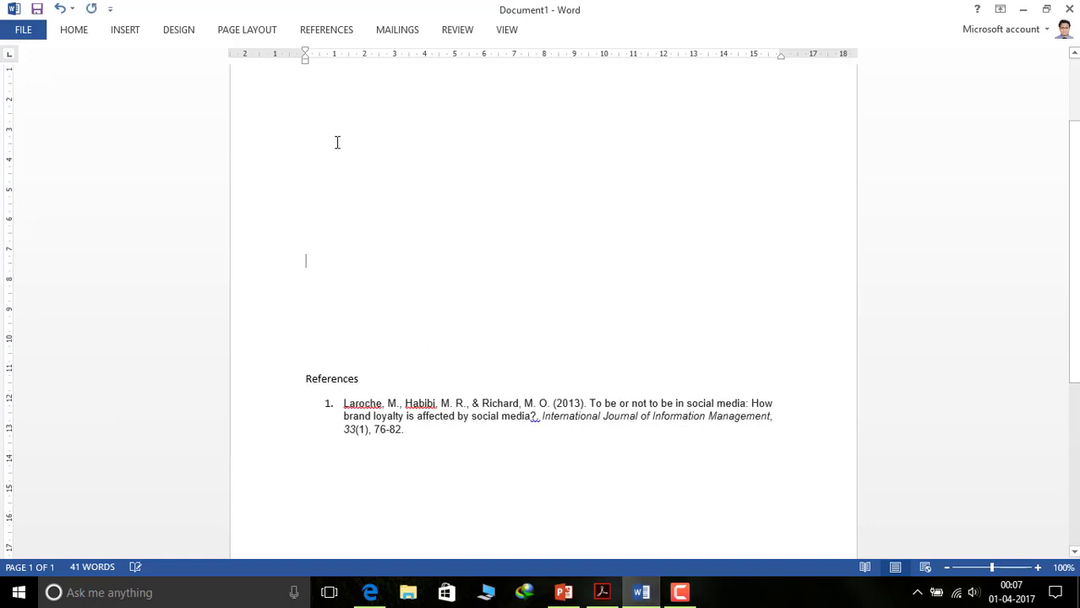
click(336, 146)
key(ctrl+v)
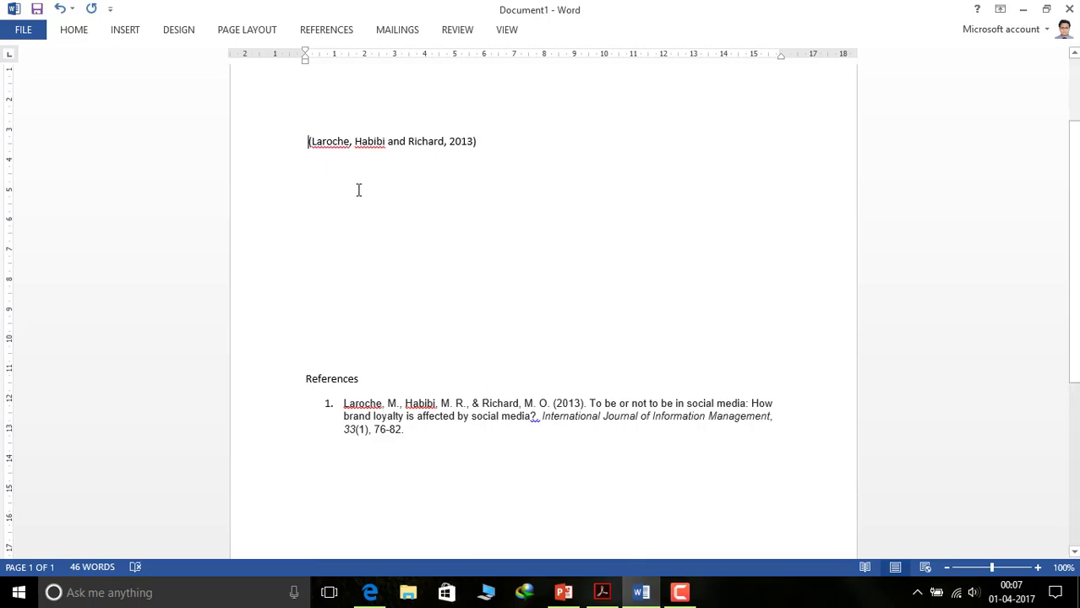
Switch to Edge, close the Premium offer and copy the reference's bibliography citation
click(644, 595)
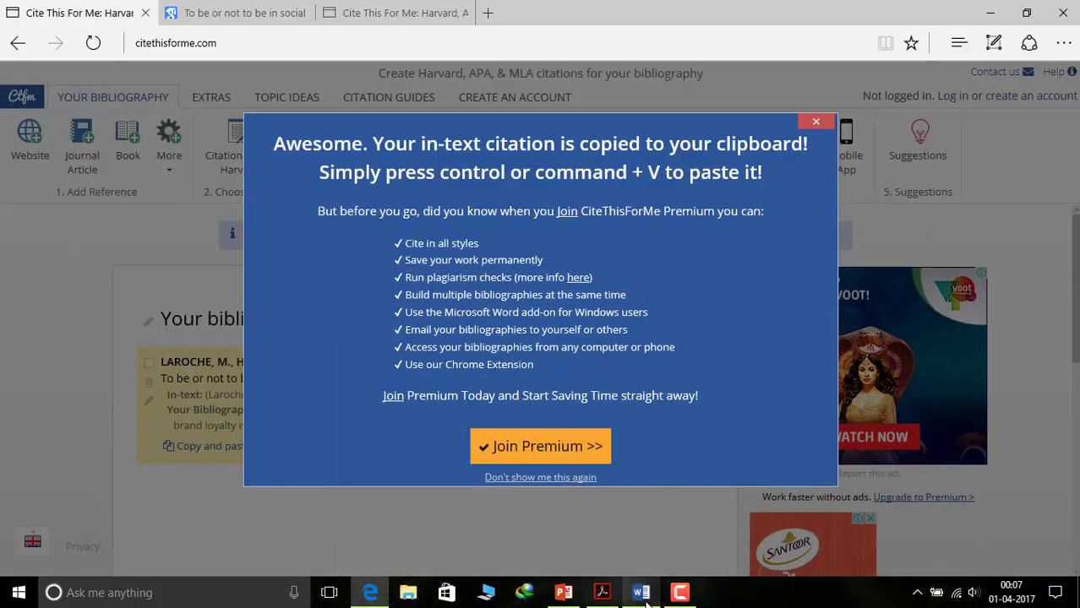
click(814, 125)
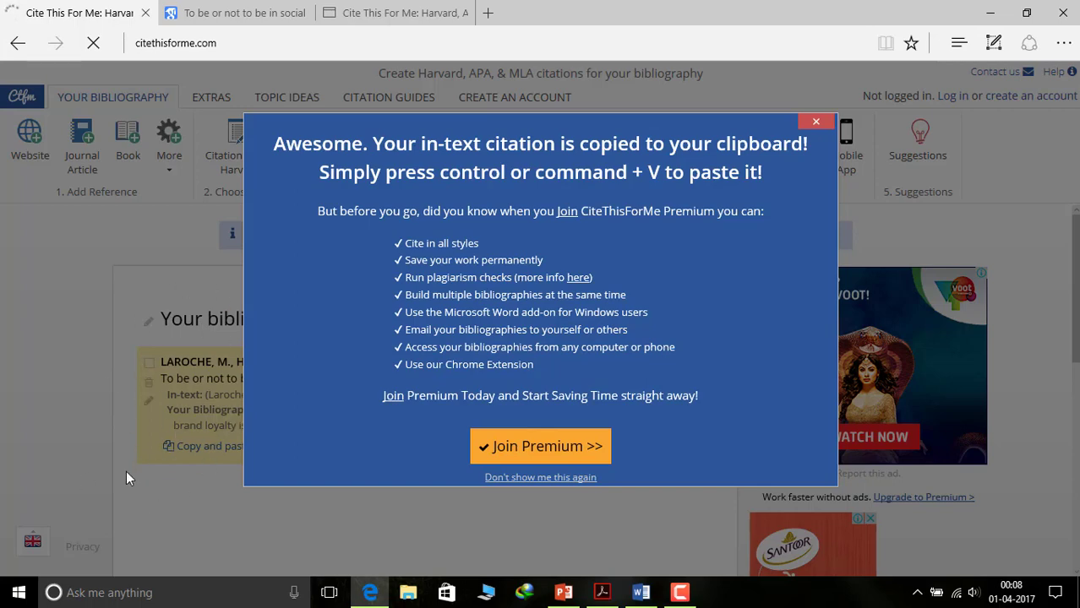
click(195, 504)
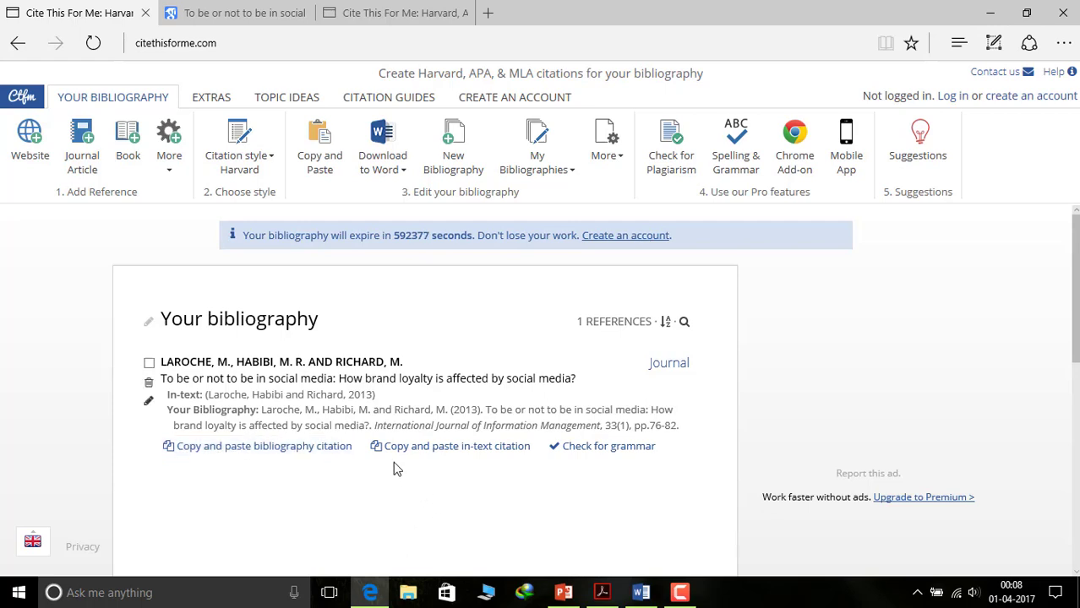
click(238, 453)
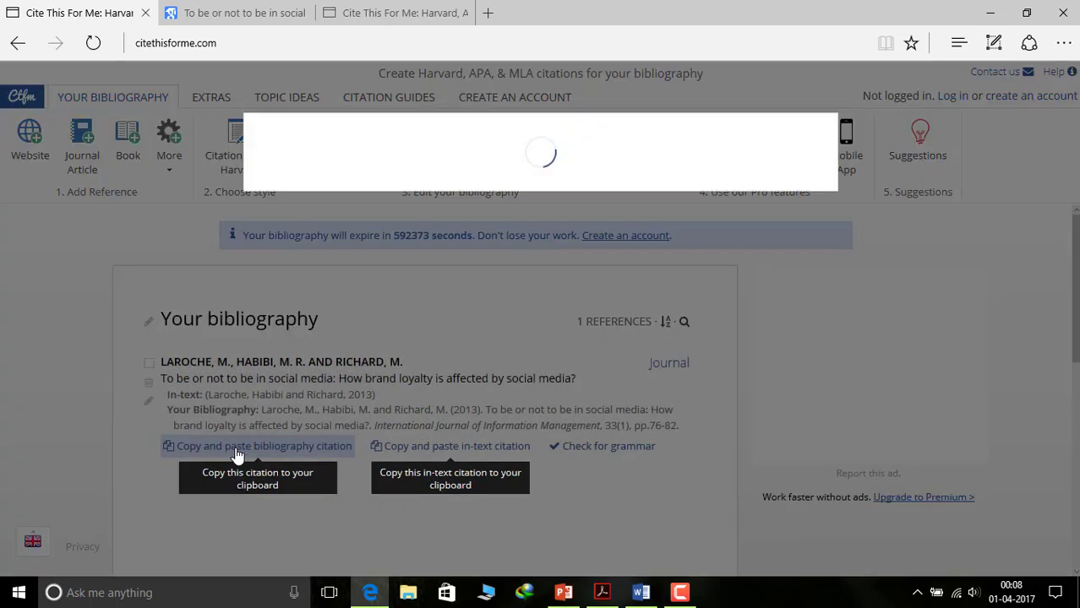
Switch to Word and paste the bibliography citation below the first reference as numbered item 2
click(640, 592)
click(403, 432)
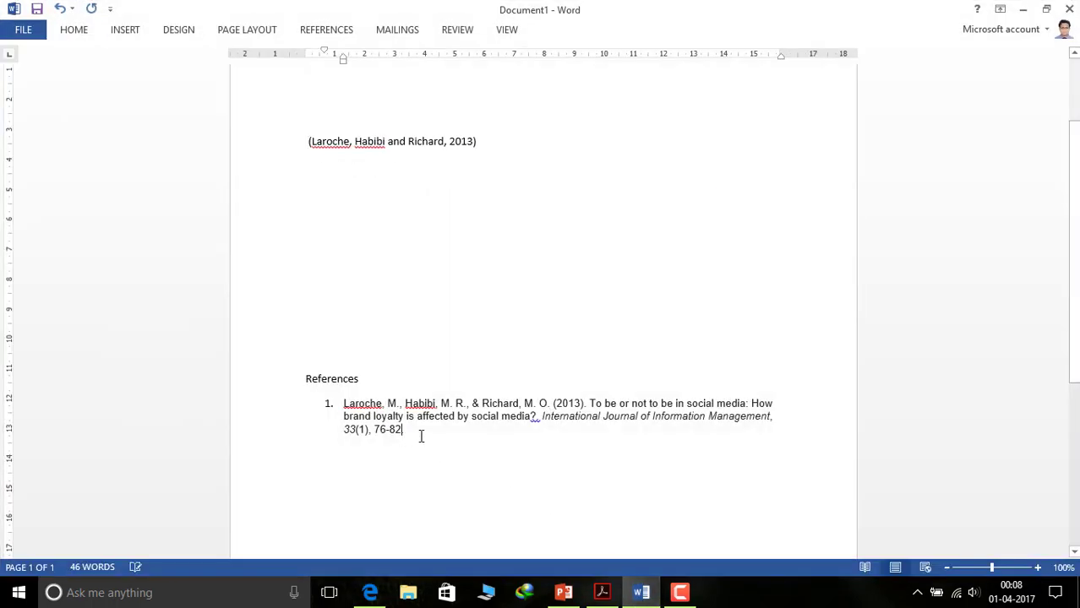
key(Return)
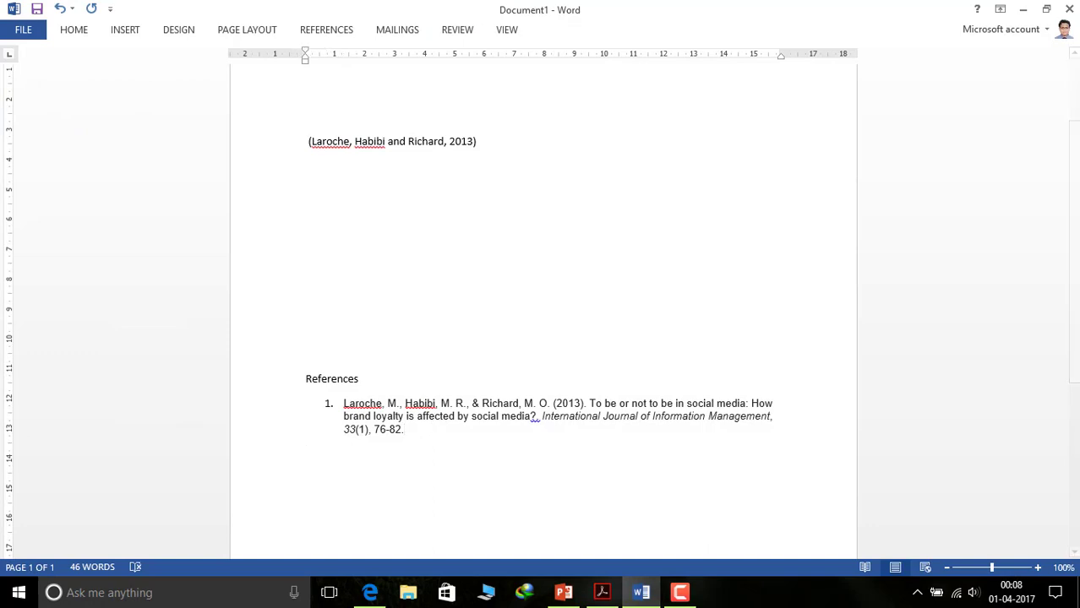
key(ctrl+v)
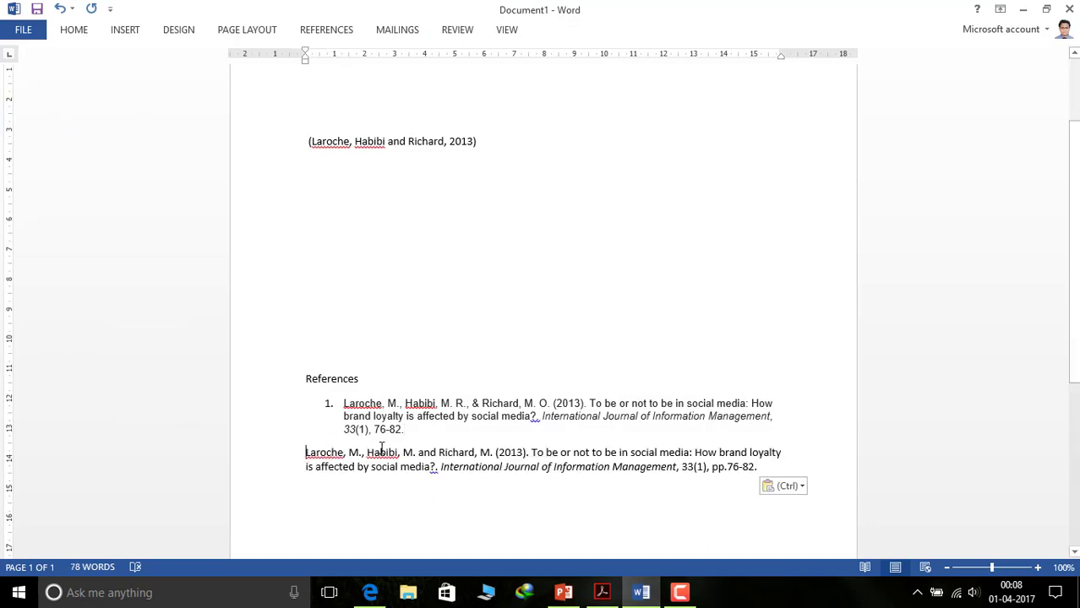
key(BackSpace)
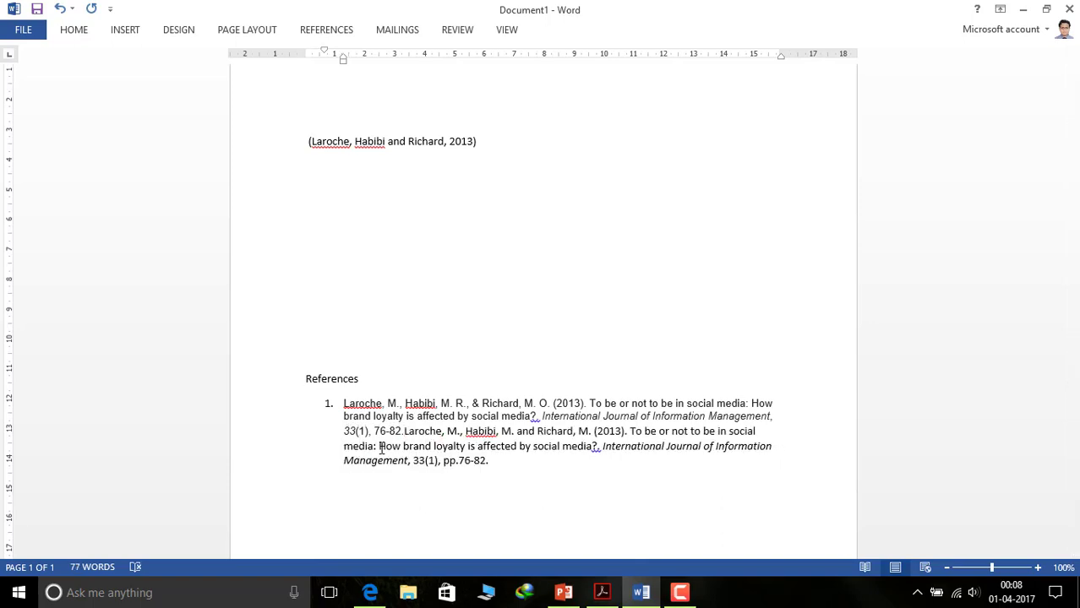
key(Return)
click(422, 517)
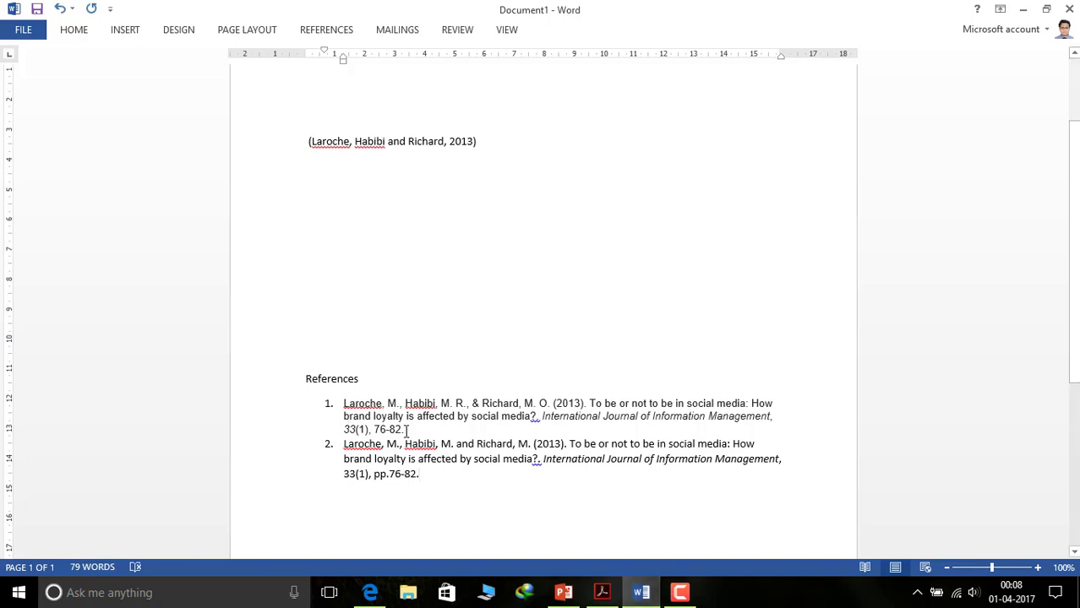
Review the pasted citations in Word and their source pages on Google Scholar and Cite This For Me in Edge
click(649, 597)
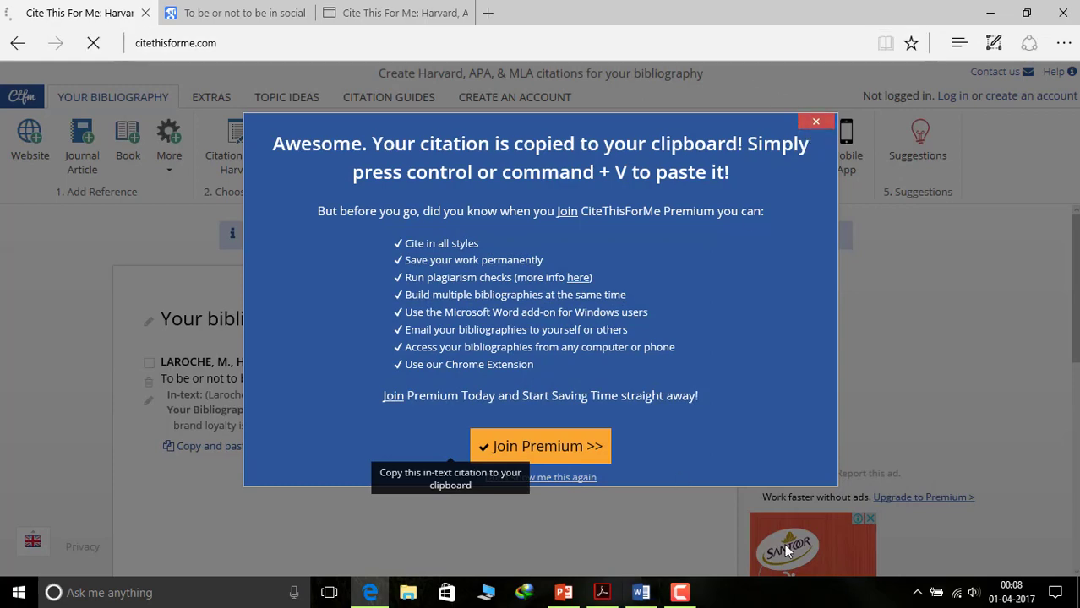
click(640, 594)
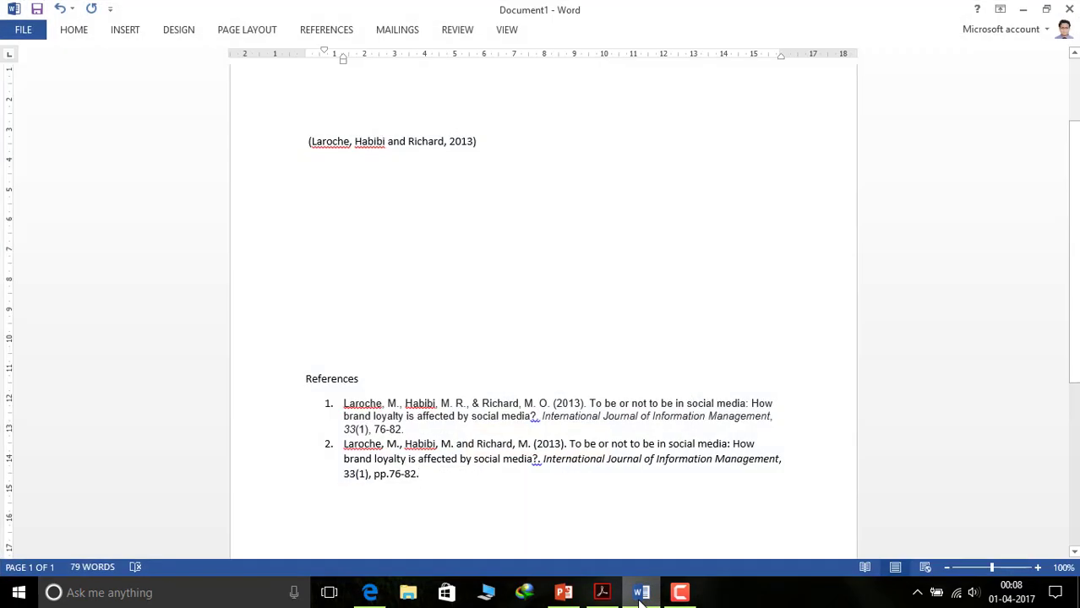
click(641, 598)
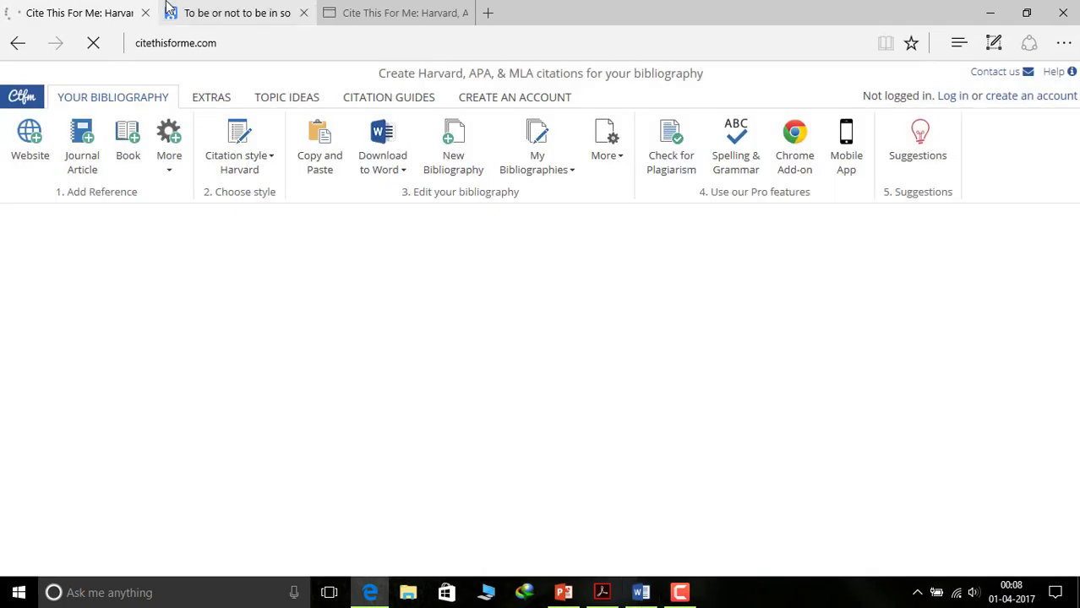
click(207, 14)
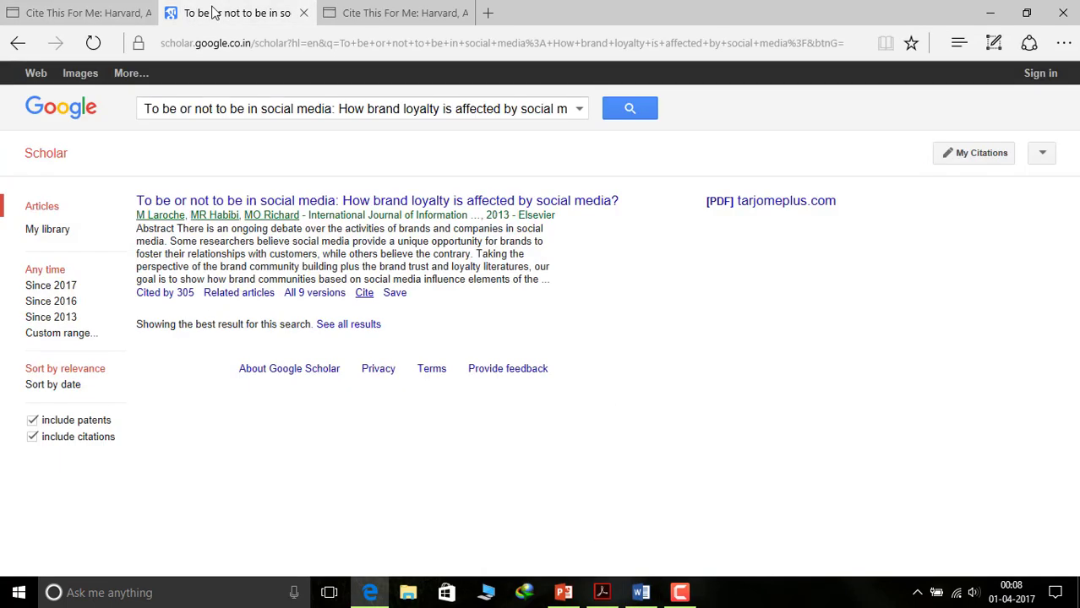
click(71, 12)
click(452, 446)
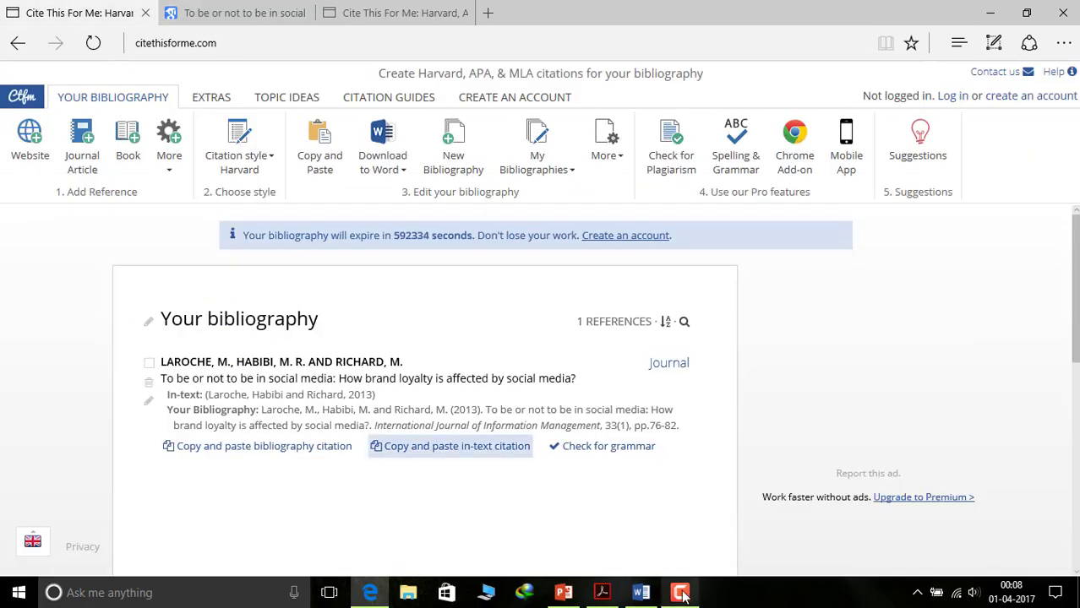